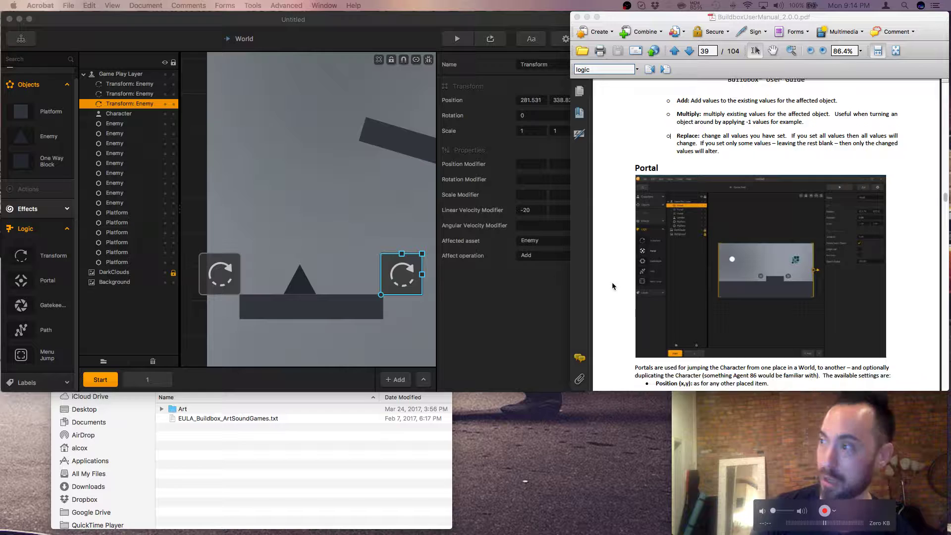
- Read through the Portal section and its available settings in the Buildbox user manual
scroll(604, 283, up, 1)
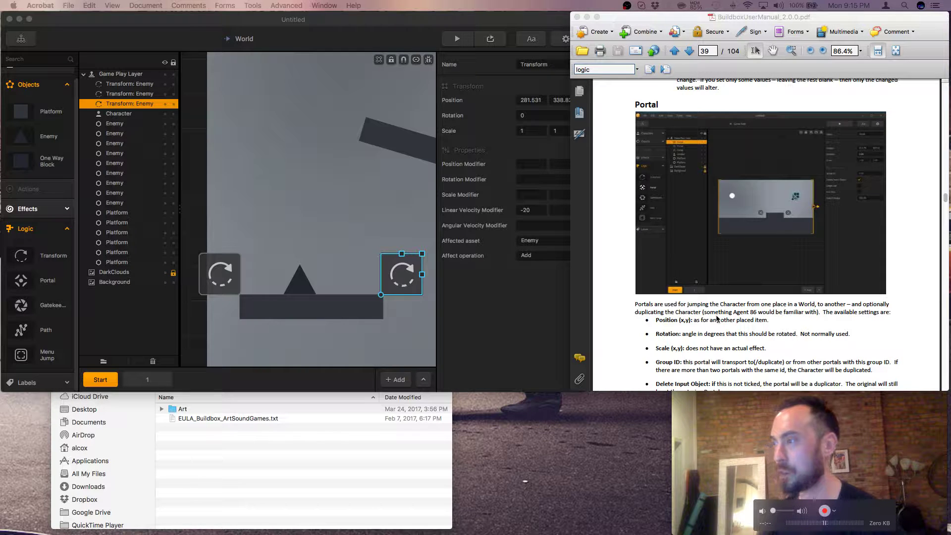
scroll(717, 319, down, 3)
scroll(717, 318, down, 2)
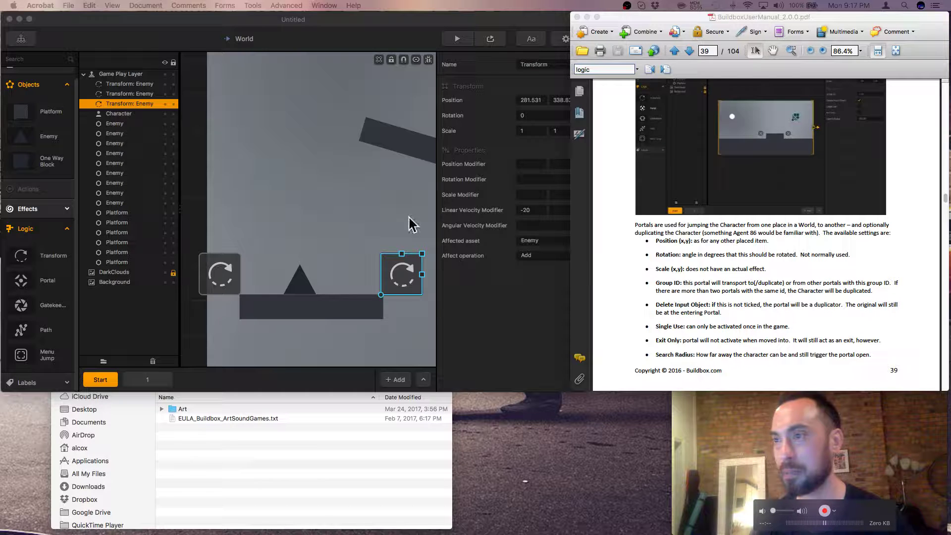
- Delete the Transform logic object located at the near edge of the right platform in the Start scene
scroll(334, 231, down, 3)
scroll(334, 232, down, 3)
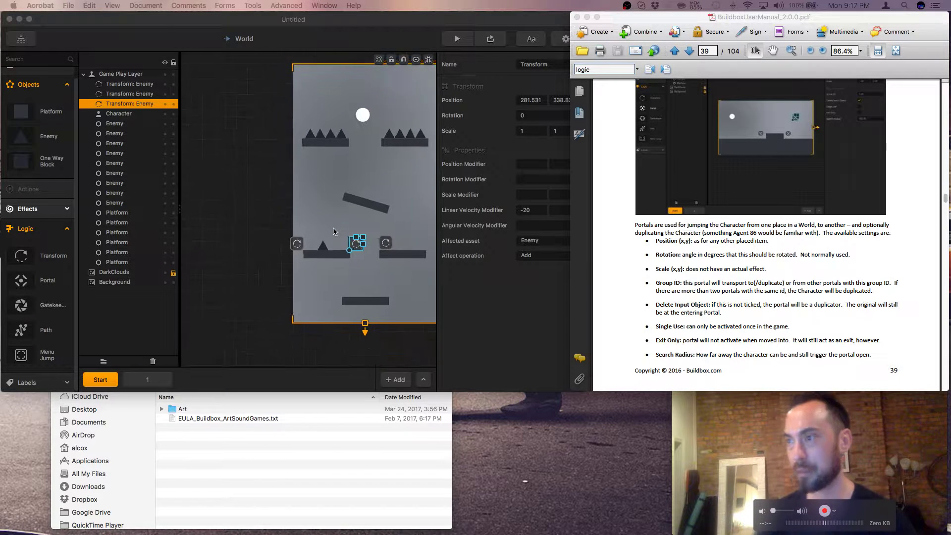
click(383, 245)
key(BackSpace)
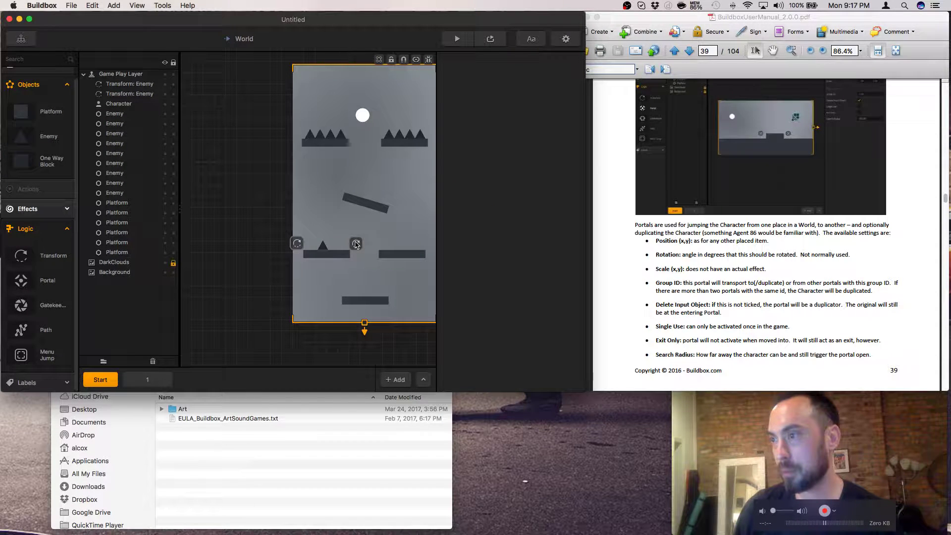
- Move the enemy onto the right platform at about 474, 336 and place the two remaining Transforms at either end of that platform
drag(356, 245, 425, 243)
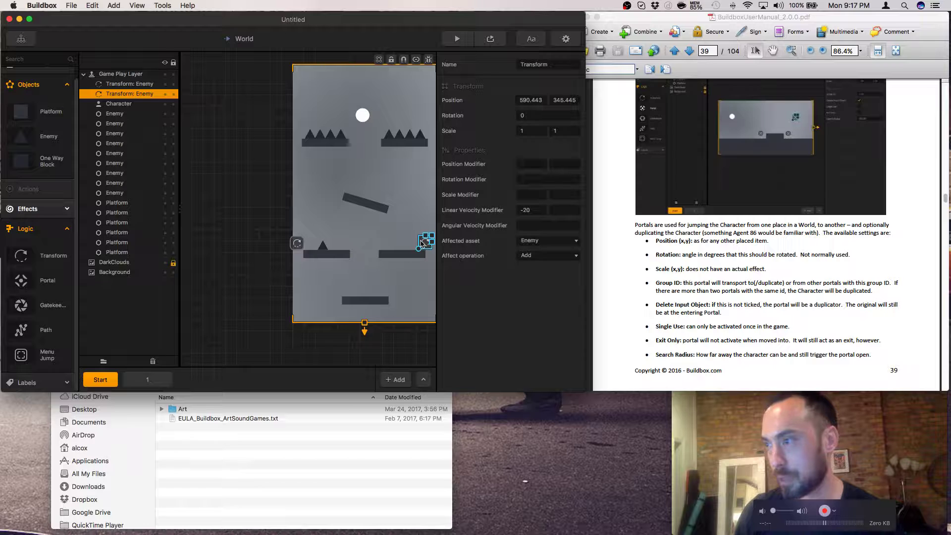
click(322, 247)
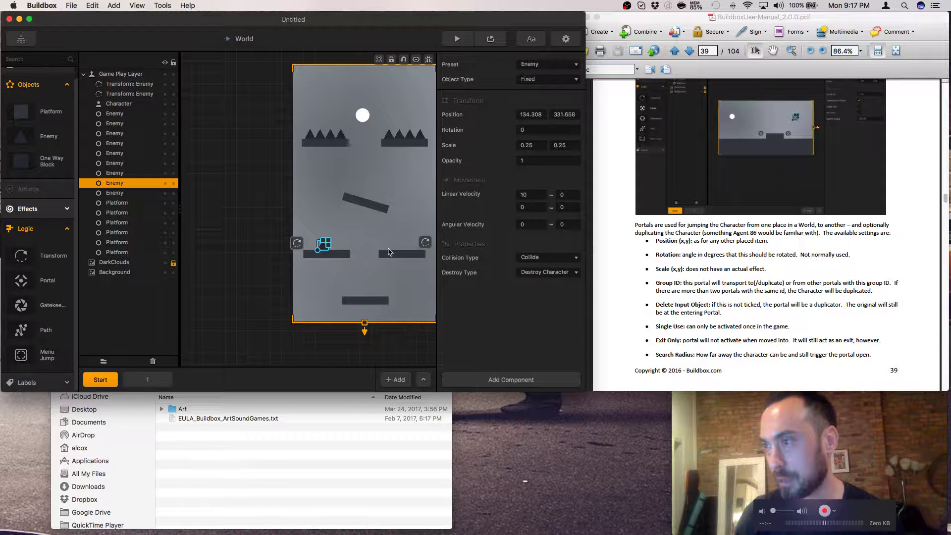
drag(323, 248, 402, 248)
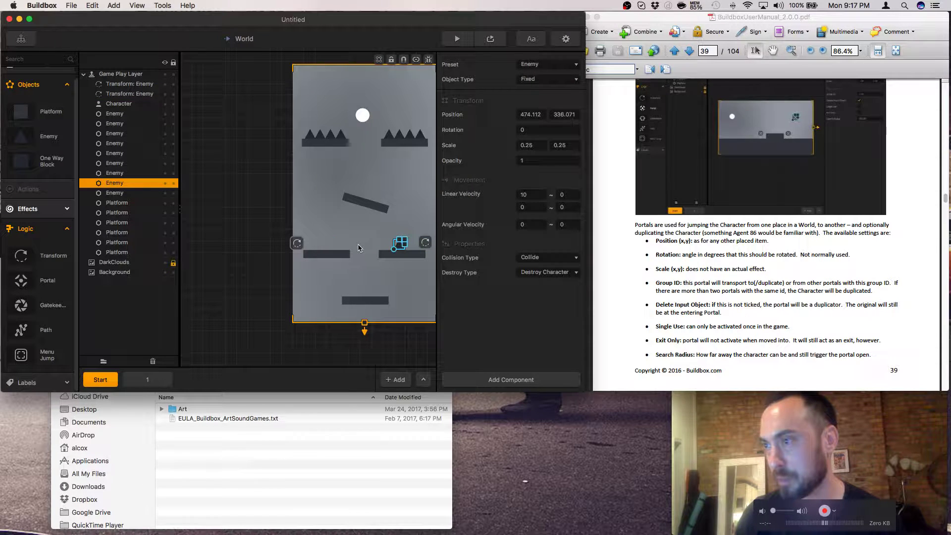
drag(302, 247, 375, 248)
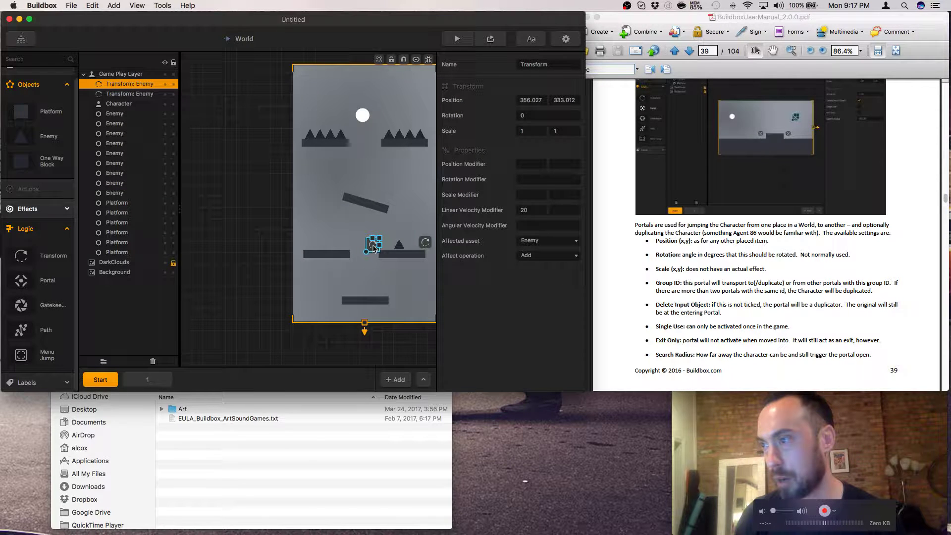
- Fine-tune the two Transforms around the right platform, placing one at about 362, 334 and the other at about 619, 337
scroll(374, 247, up, 3)
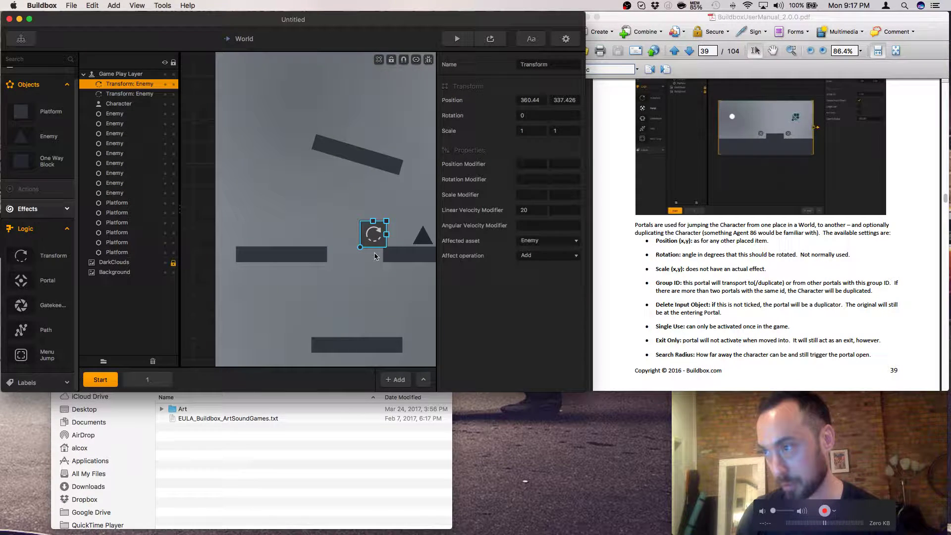
scroll(375, 256, up, 2)
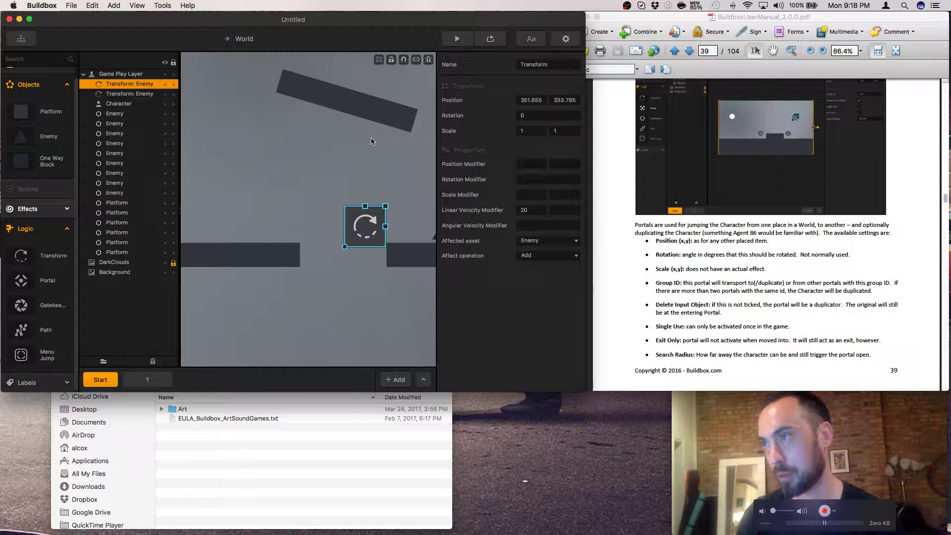
scroll(384, 189, down, 2)
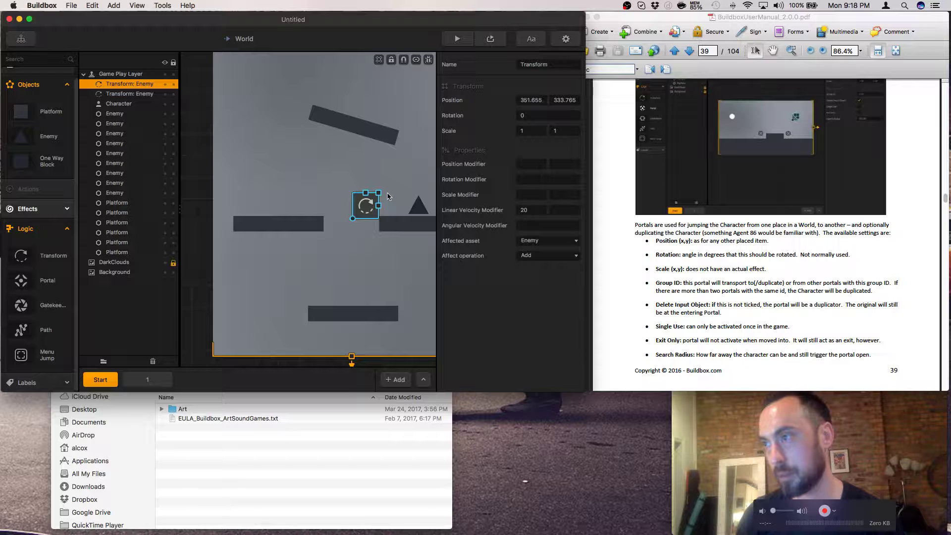
scroll(387, 196, right, 3)
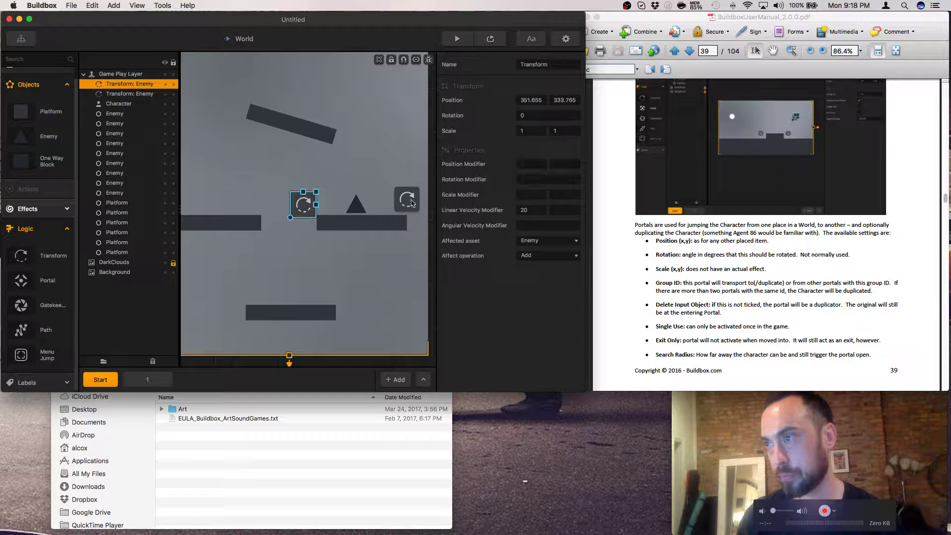
click(411, 204)
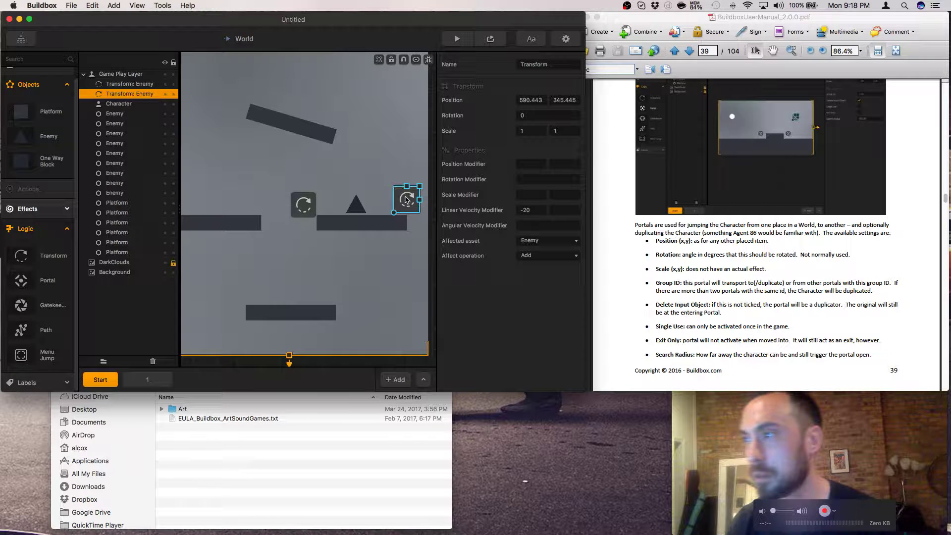
drag(406, 200, 418, 204)
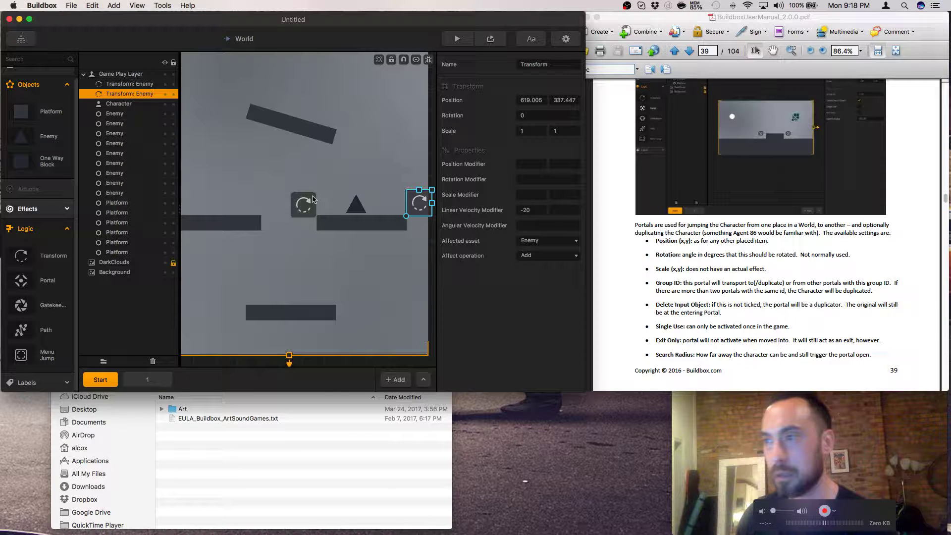
- Open scene 1 and delete its enemy triangle near the lower sloped platform
click(162, 378)
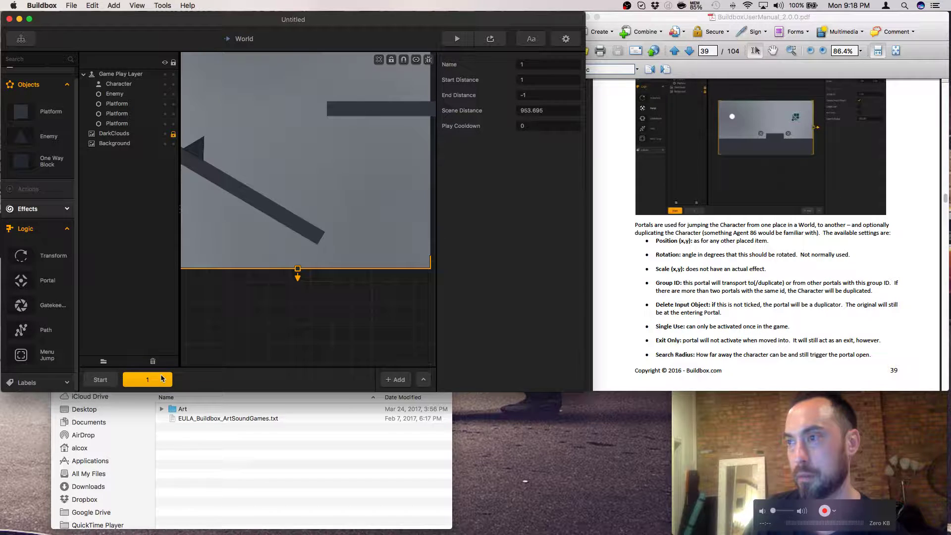
scroll(277, 225, down, 2)
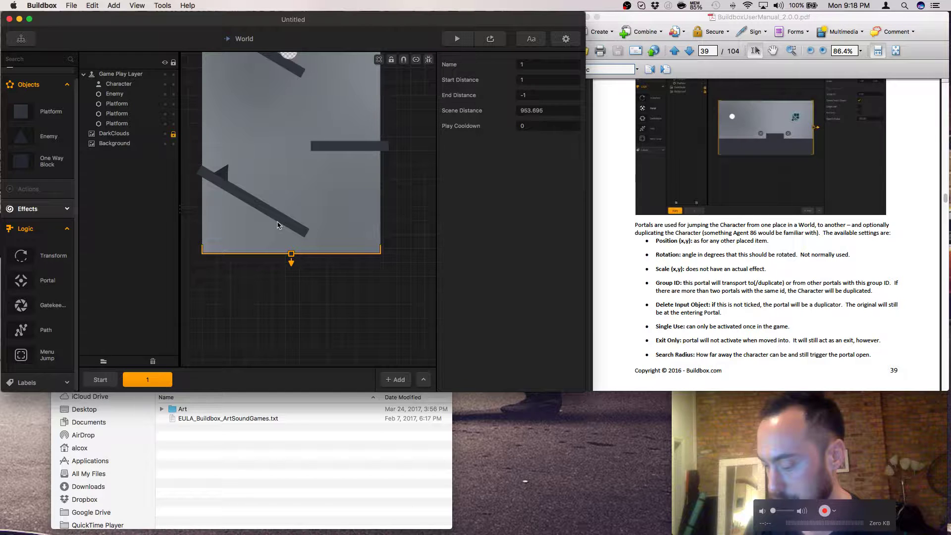
scroll(277, 225, up, 3)
click(280, 248)
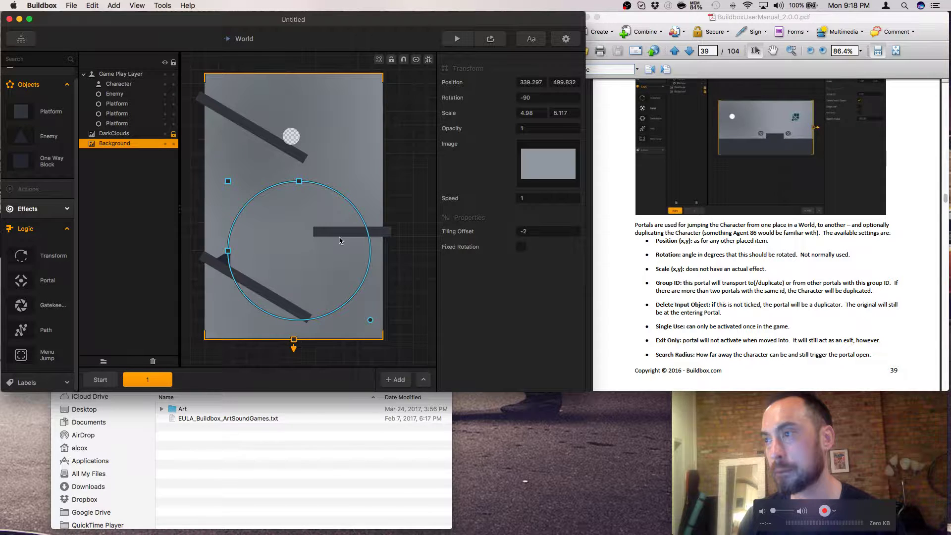
click(276, 254)
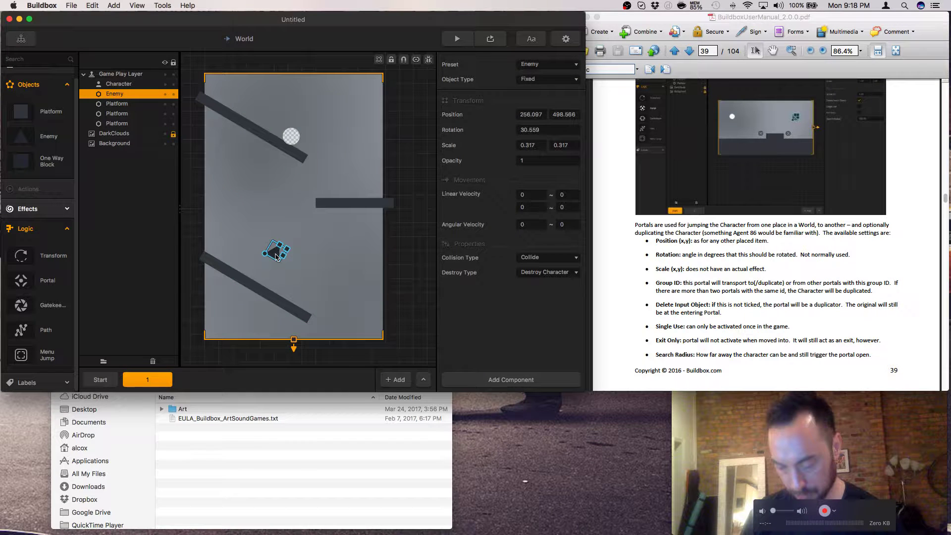
key(Delete)
click(305, 283)
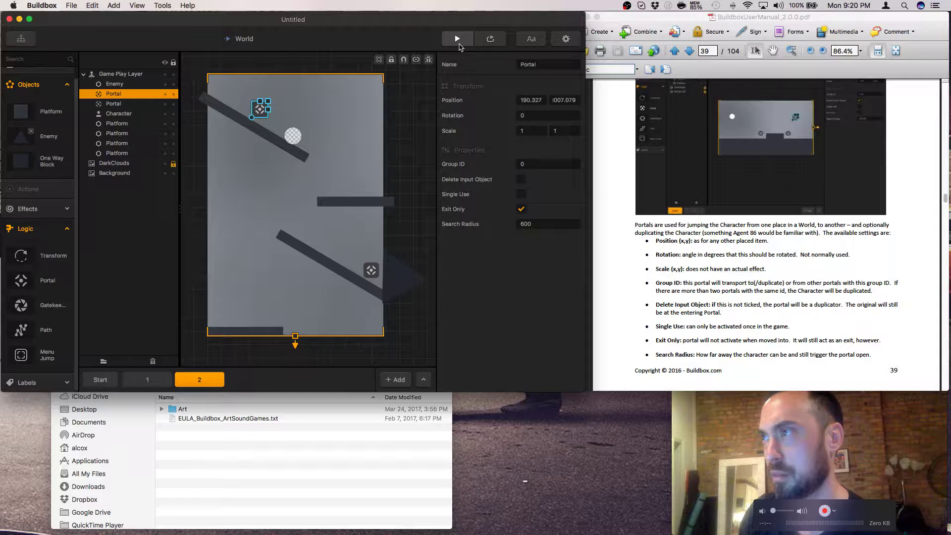
- Test the game in the preview and move the tilted triangle block beside scene 2's right edge to about 692, 786
click(459, 45)
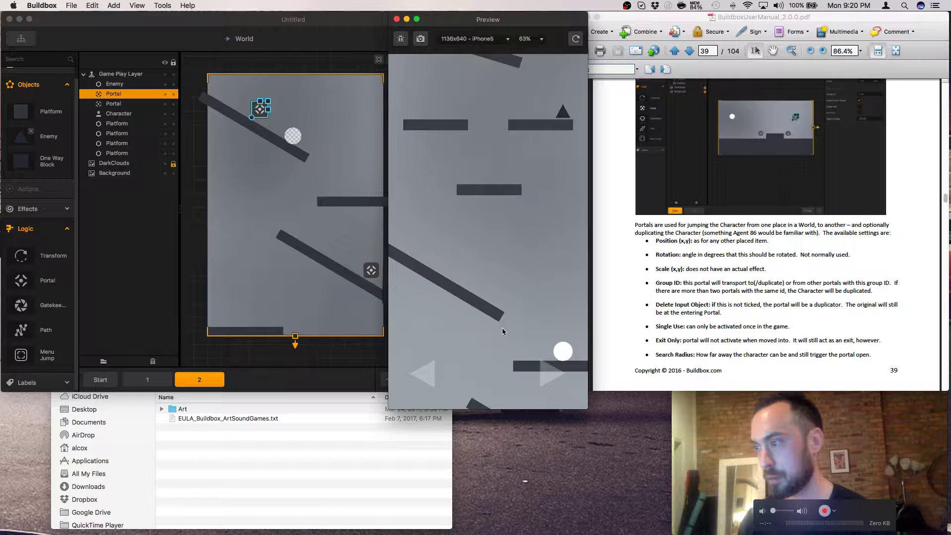
click(371, 270)
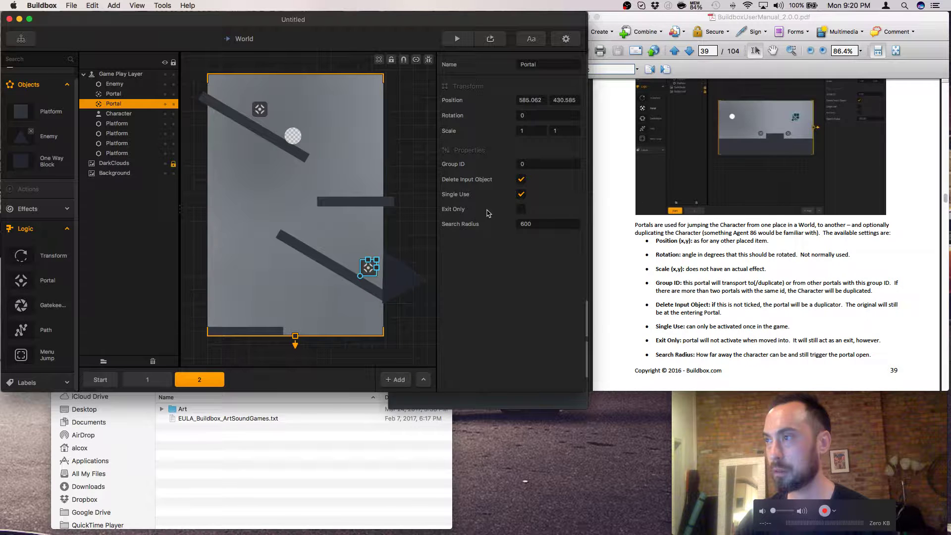
drag(406, 280, 421, 191)
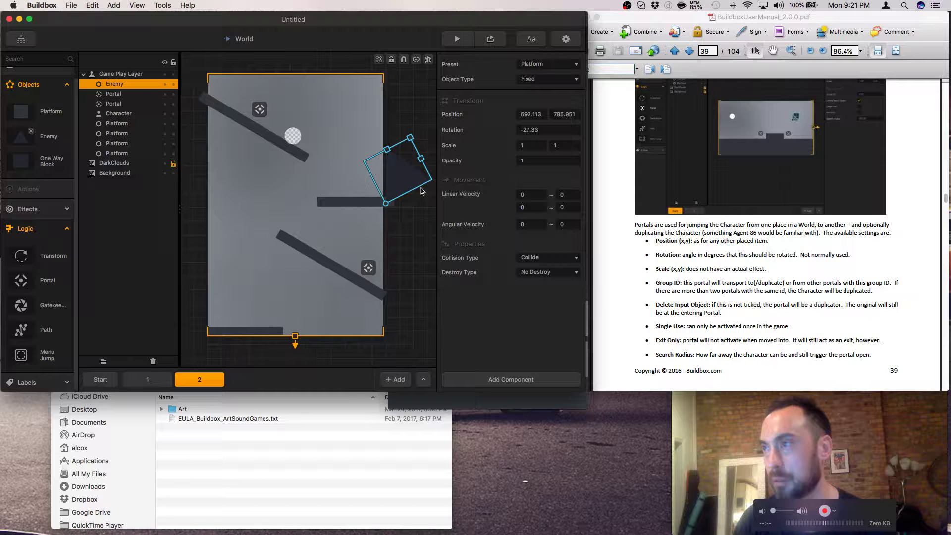
- Play the game in the preview to test the portals, checking collision shapes in debug view, and close the preview
key(super+r)
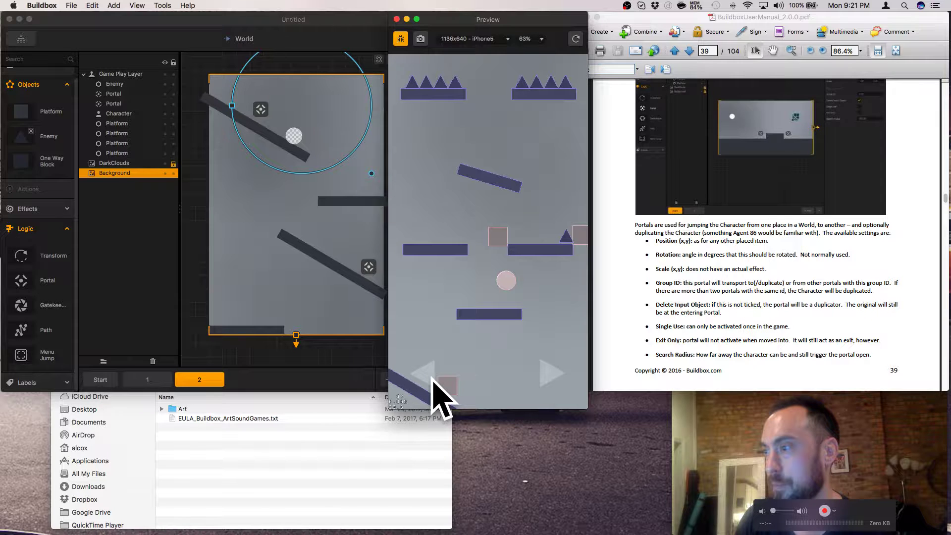
click(425, 373)
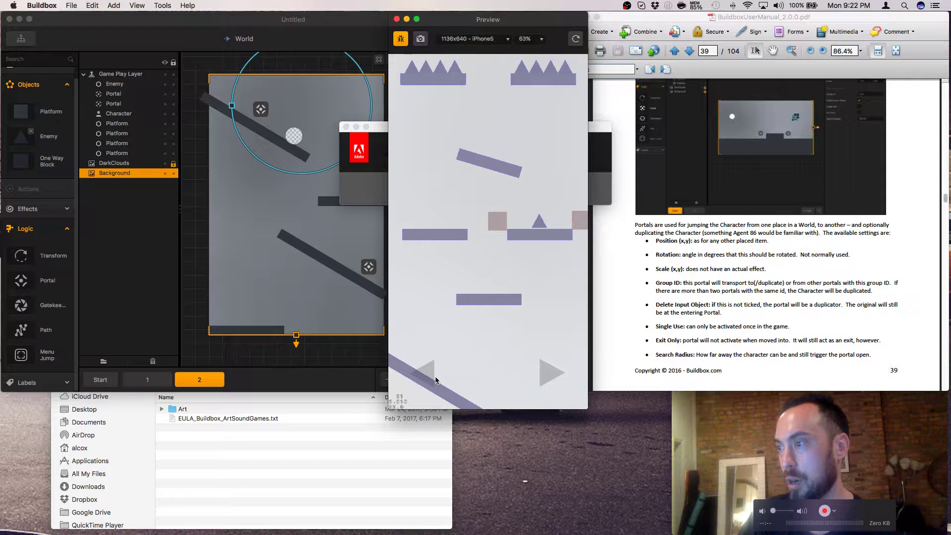
click(303, 152)
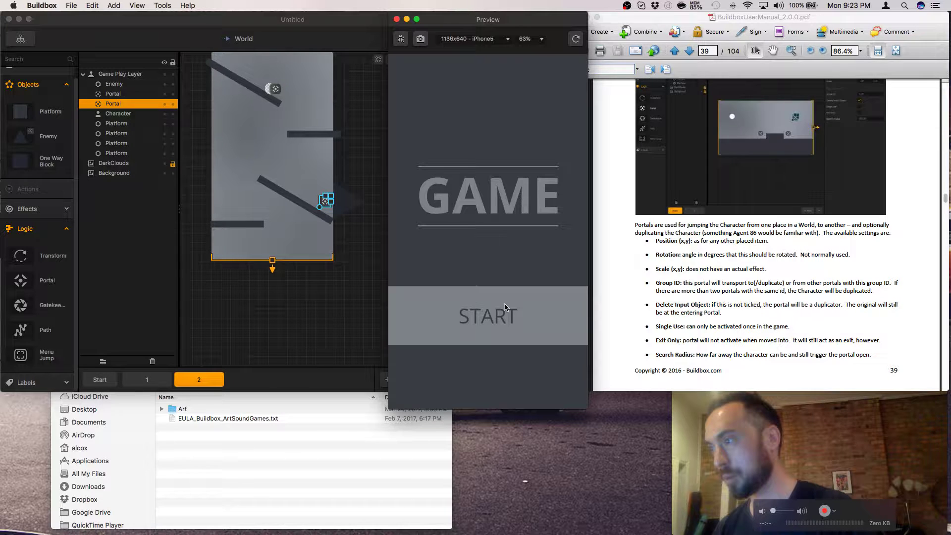
click(505, 306)
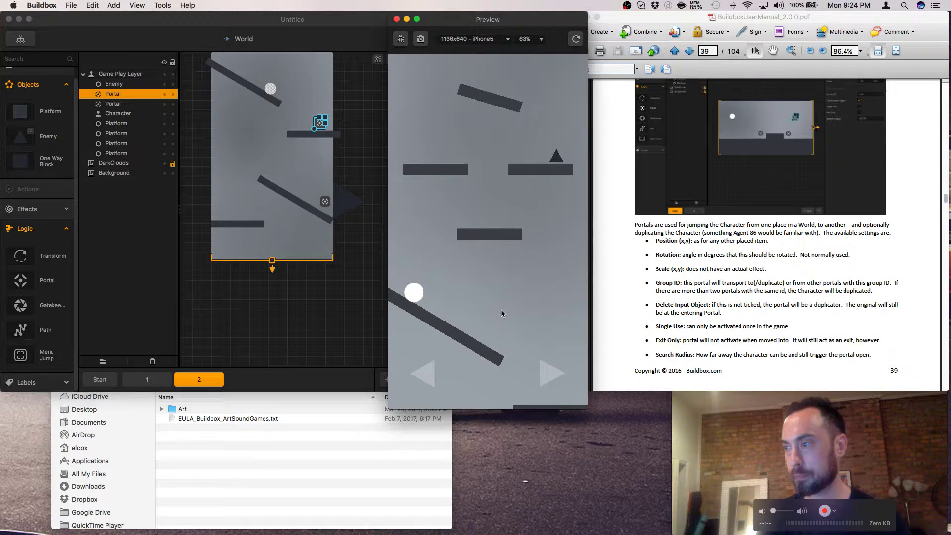
key(Escape)
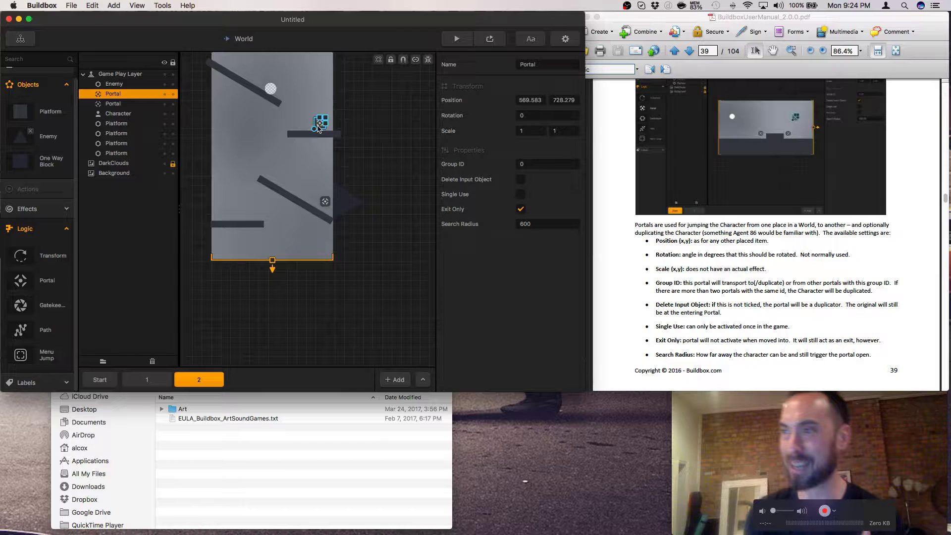
- Switch to the Buildbox manual in Acrobat and read the GateKeeper section, including its Passed Amount setting
click(637, 278)
scroll(637, 278, down, 5)
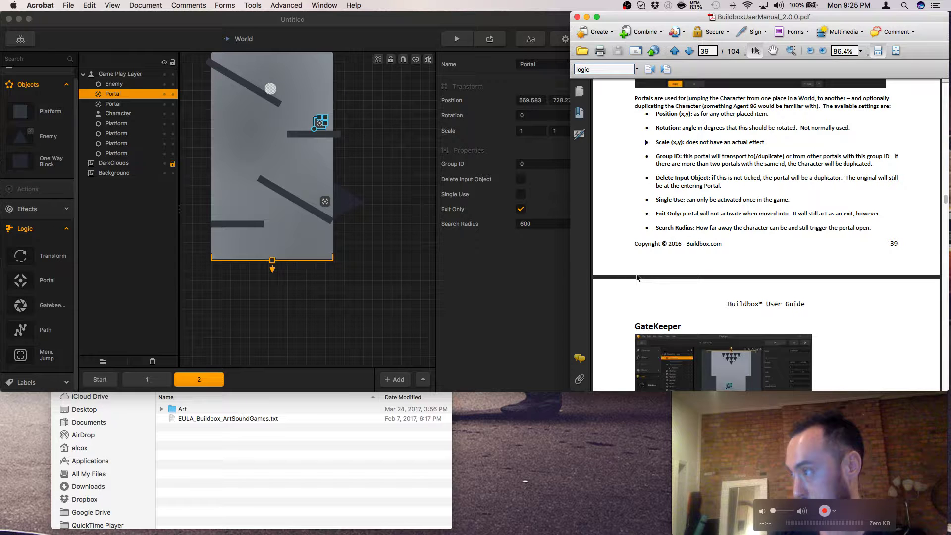
scroll(637, 278, down, 5)
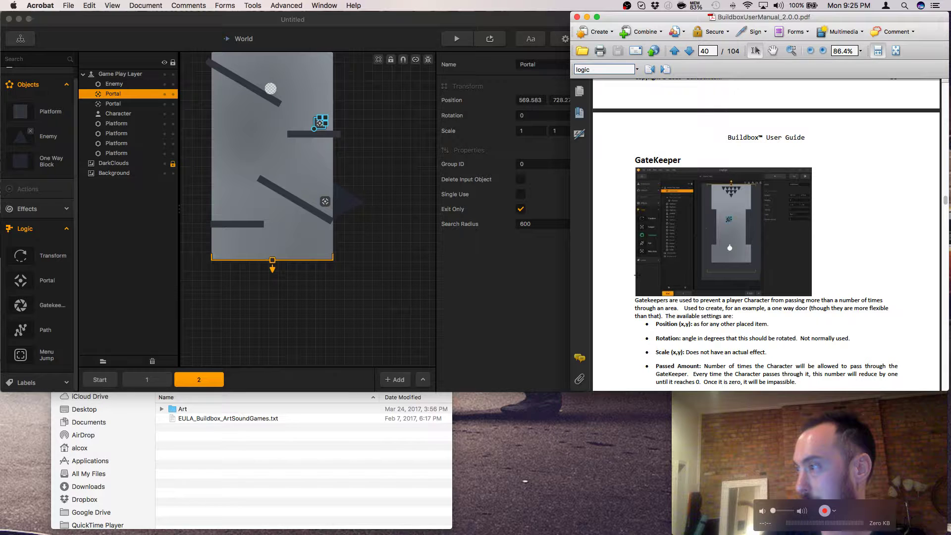
scroll(799, 315, down, 2)
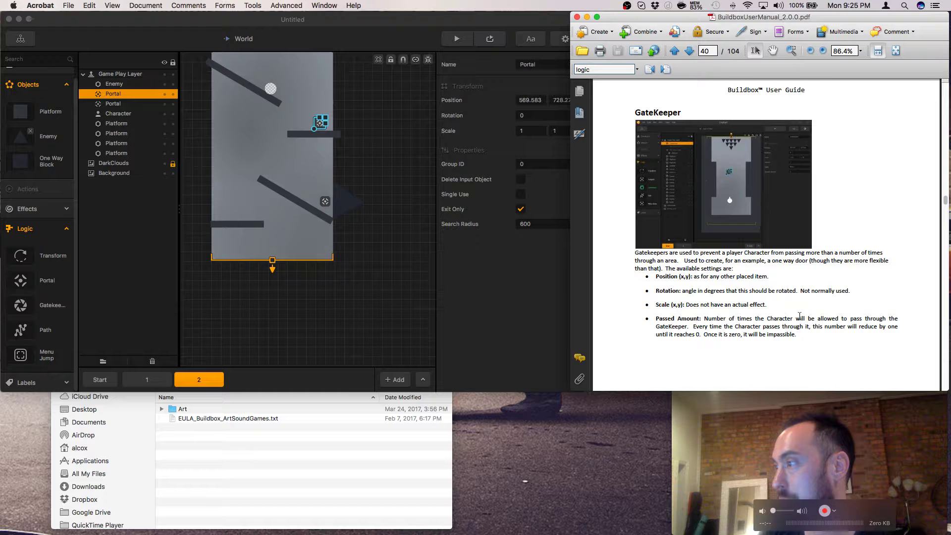
scroll(772, 315, down, 1)
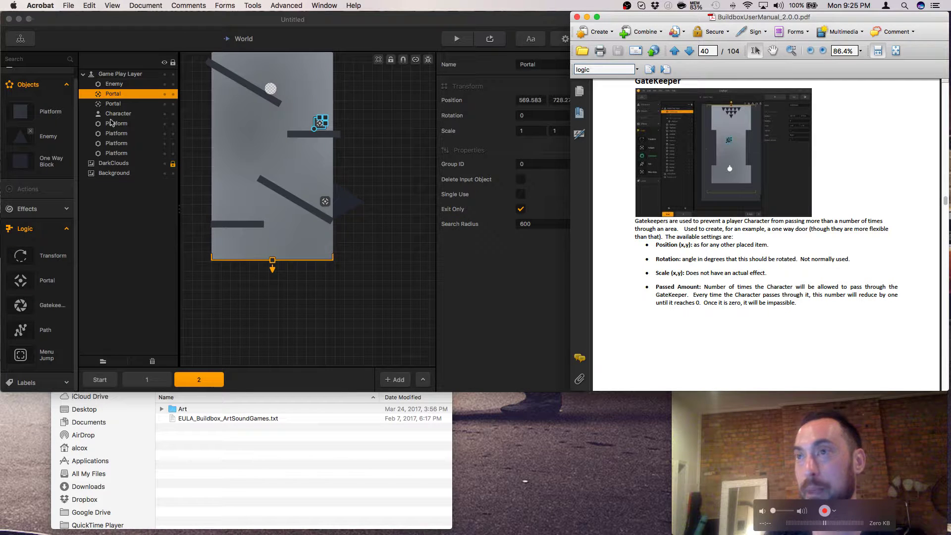
- Switch to Buildbox and create a new project with the Fall Switch gameplay type
click(68, 6)
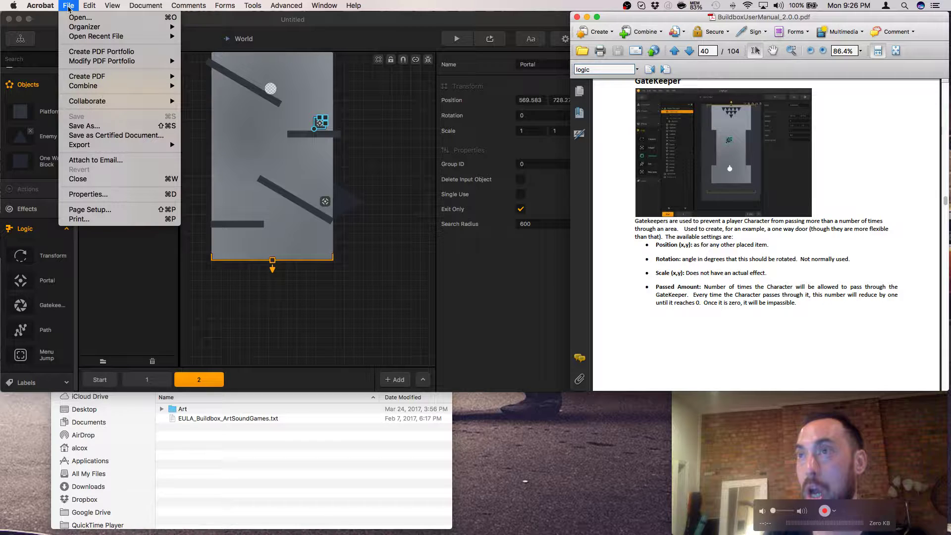
click(74, 19)
click(71, 5)
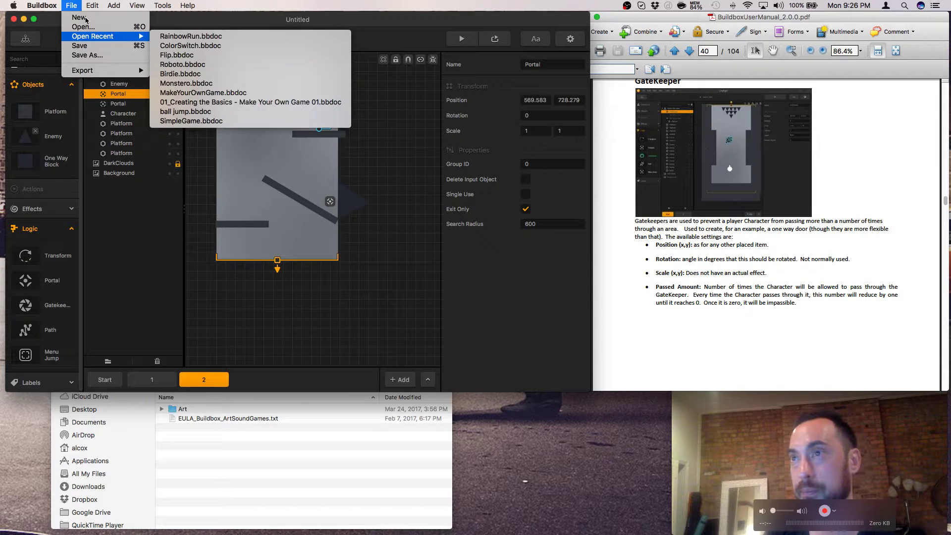
click(85, 18)
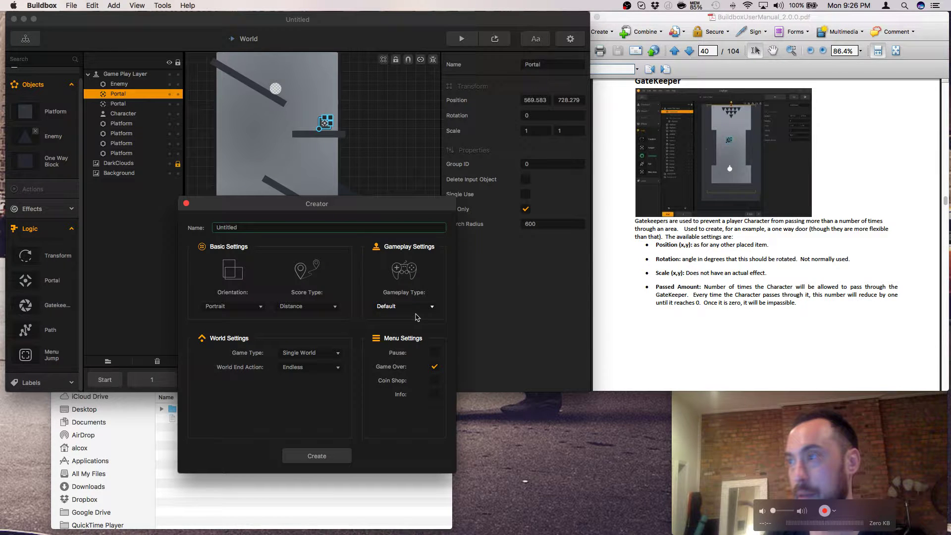
click(417, 311)
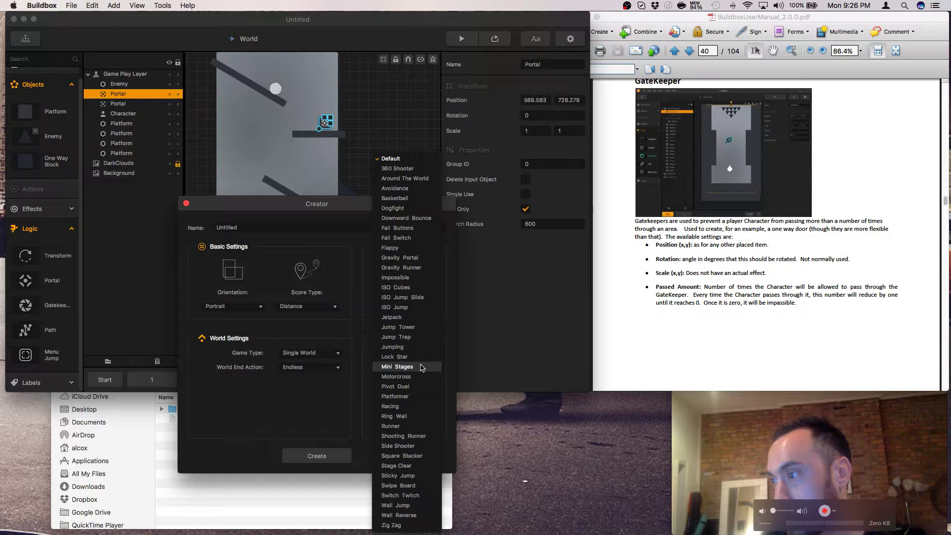
click(400, 239)
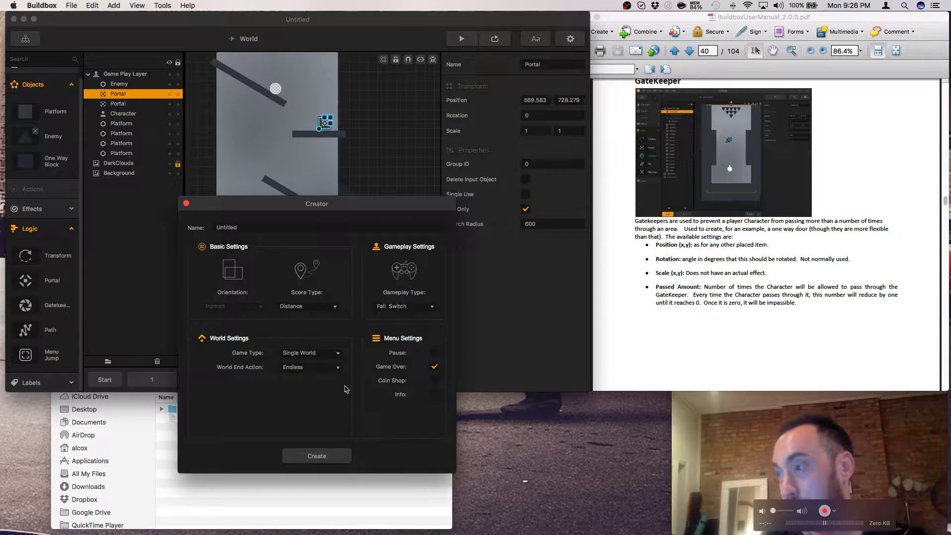
click(317, 455)
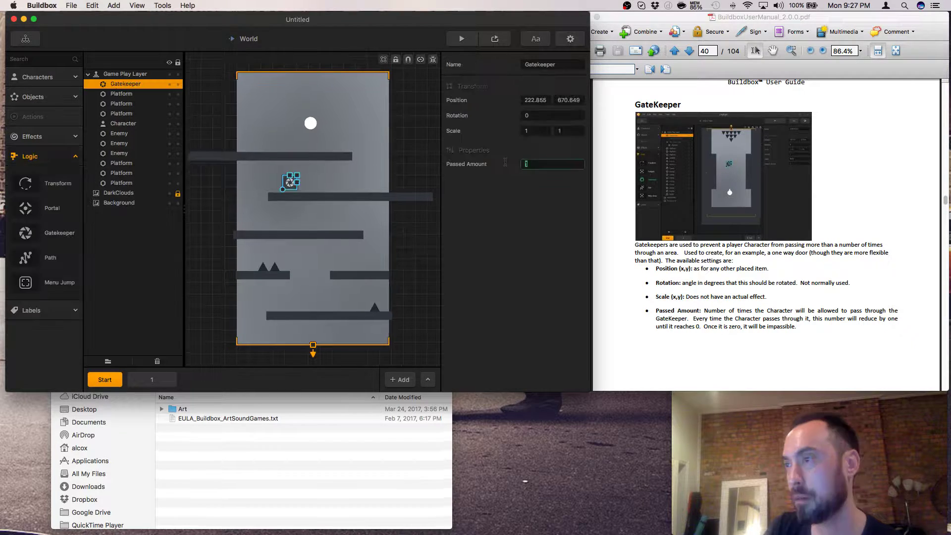
- Place the Gatekeeper between the two upper platforms at about 350, 691 and test the game in the preview
click(552, 164)
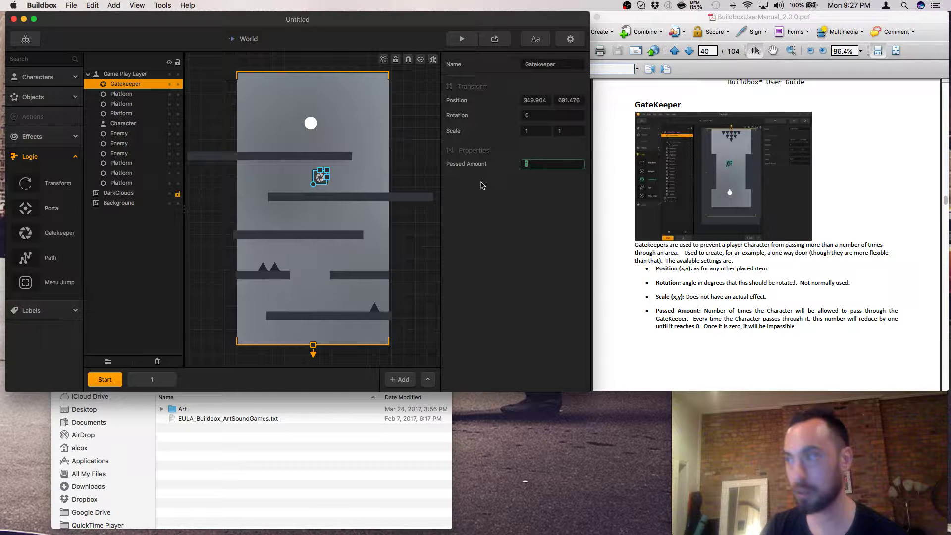
key(super+p)
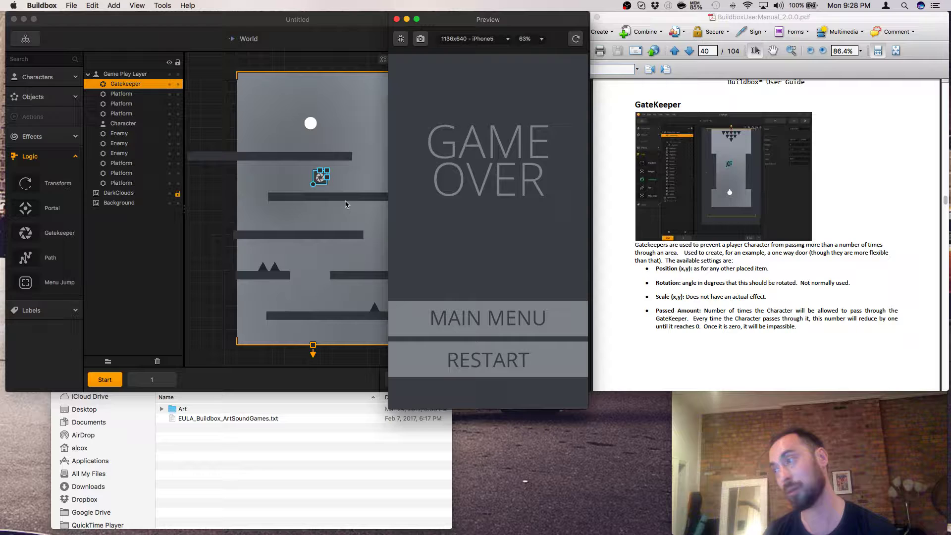
- Switch to the Buildbox manual in Acrobat and go from the GateKeeper section to the Path section on page 41
click(711, 269)
scroll(713, 274, down, 3)
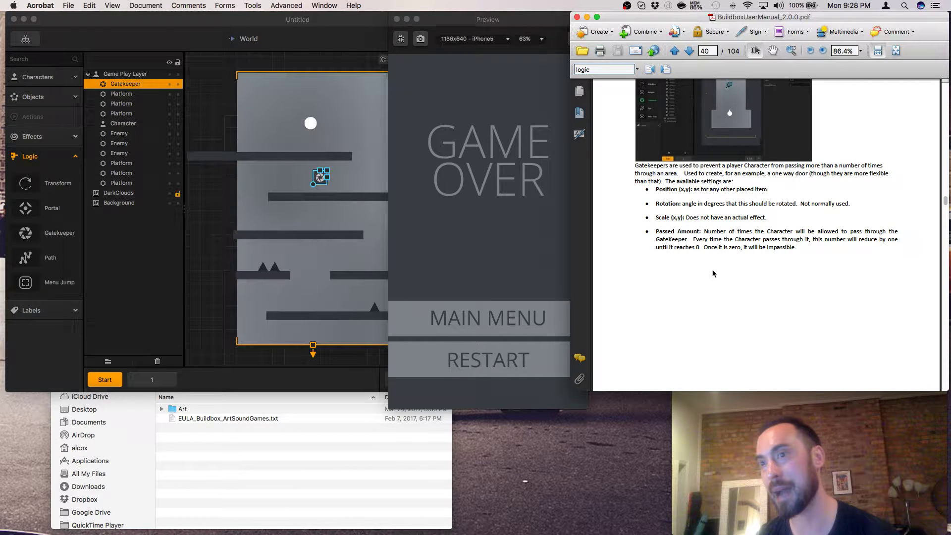
scroll(712, 274, down, 10)
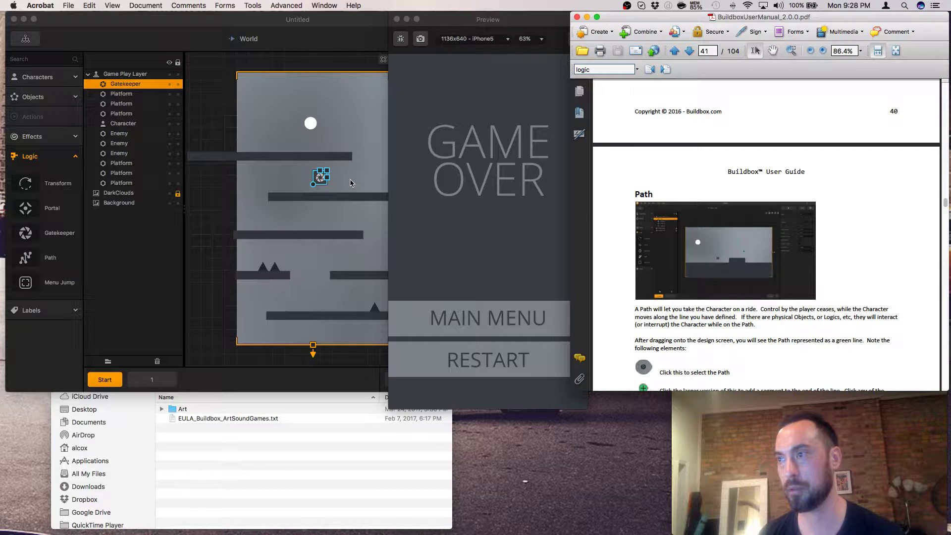
- In Buildbox, replace the Gatekeeper with a Path object at about 154, 352, just beside the pair of enemy triangles
click(276, 250)
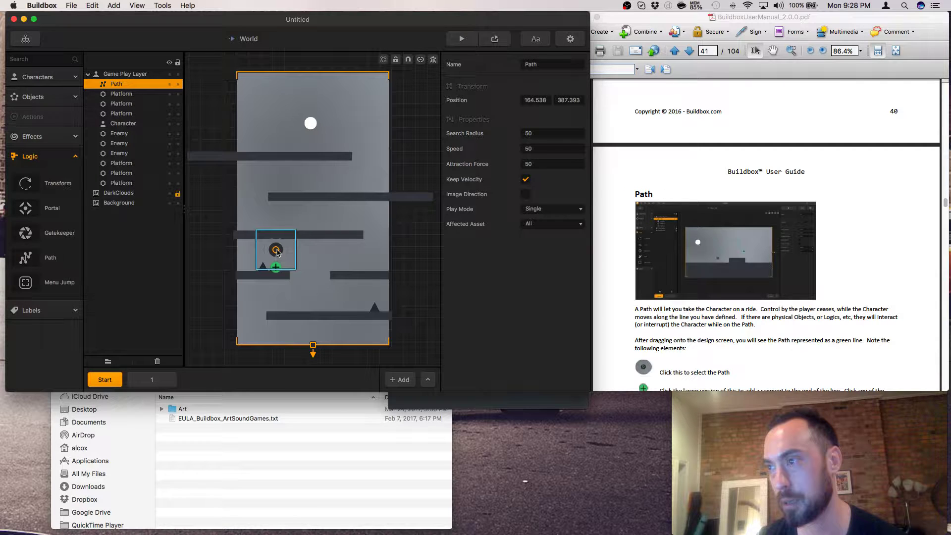
drag(277, 253, 273, 260)
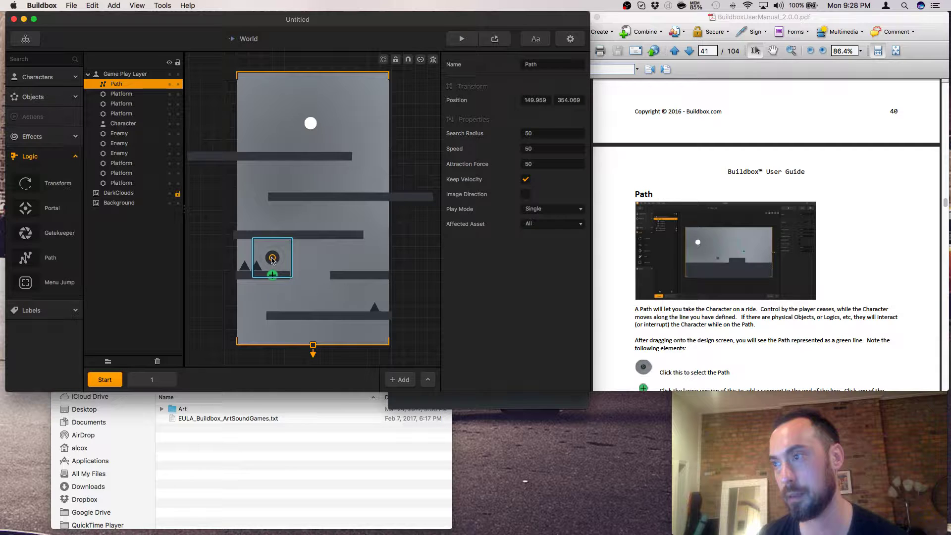
- Extend the path with several segments through the gap between the lower platforms and enable Image Direction
drag(273, 274, 311, 281)
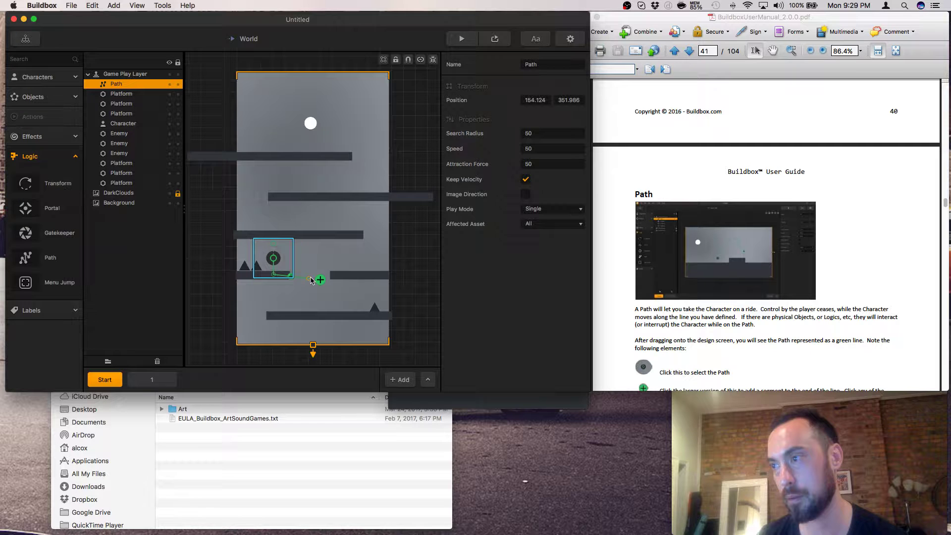
drag(311, 280, 308, 298)
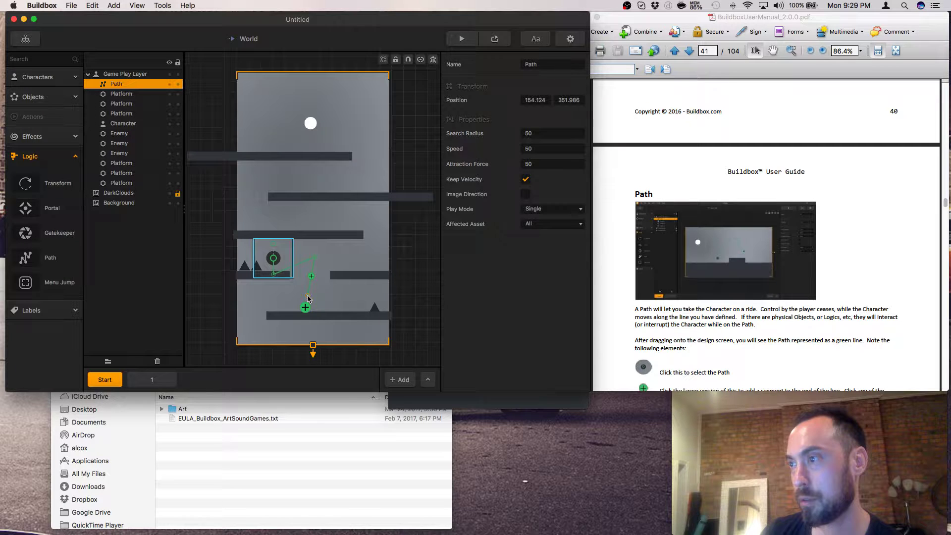
click(305, 307)
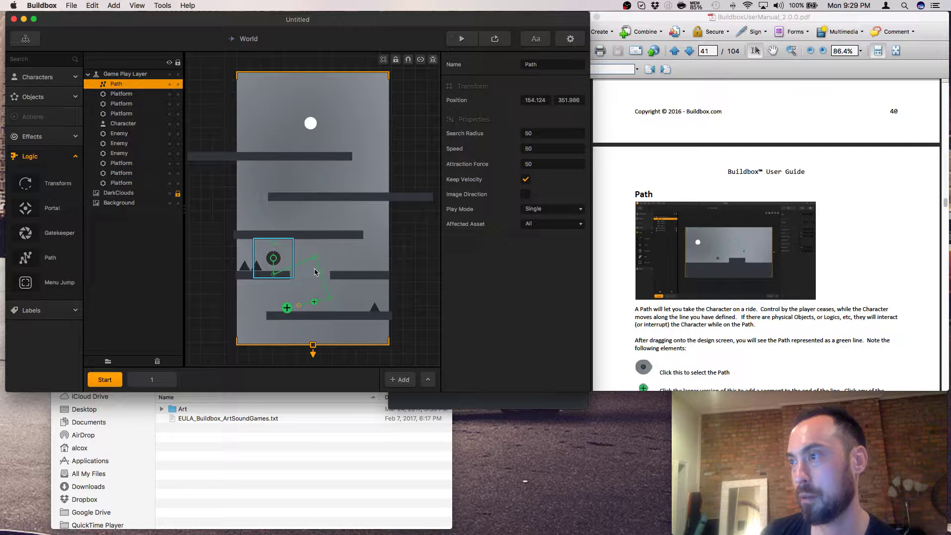
click(343, 252)
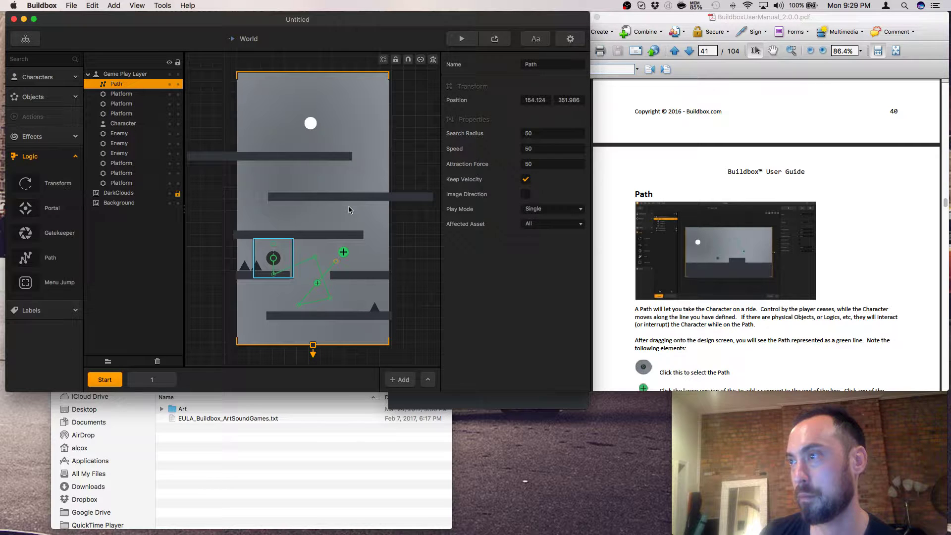
click(526, 193)
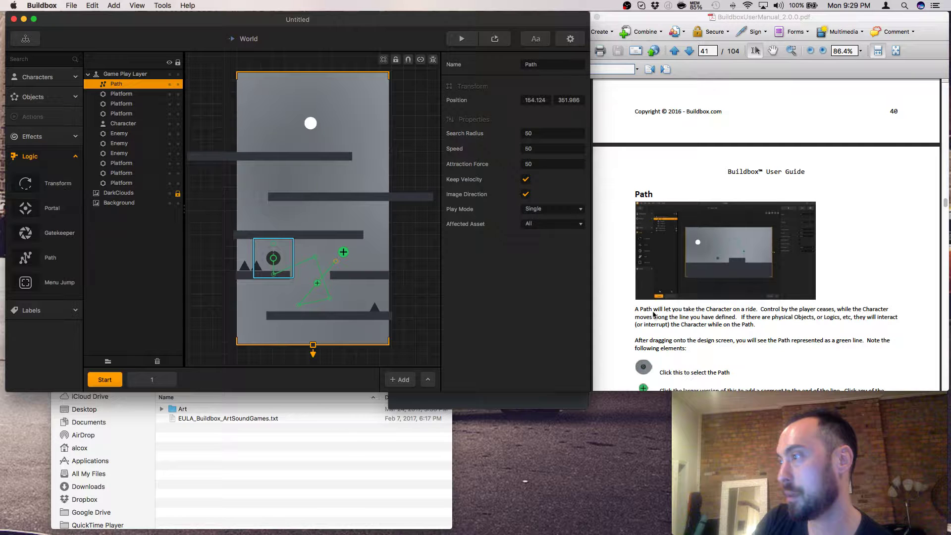
- Read in the Acrobat manual's Path section how to select a path, add or split segments and move corners
click(653, 313)
scroll(647, 312, down, 3)
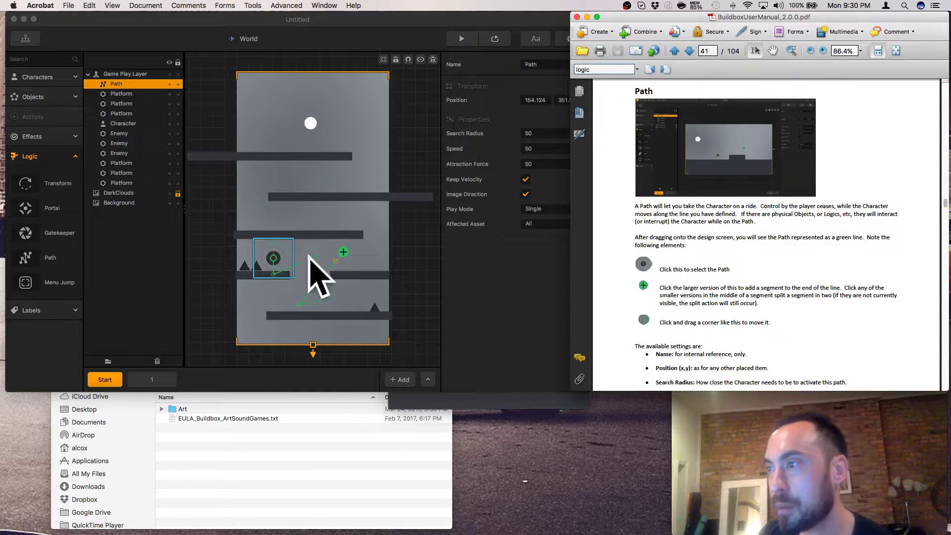
- Split segments and shift corners of the path in Buildbox, and move its start to about 121, 381
drag(317, 283, 312, 281)
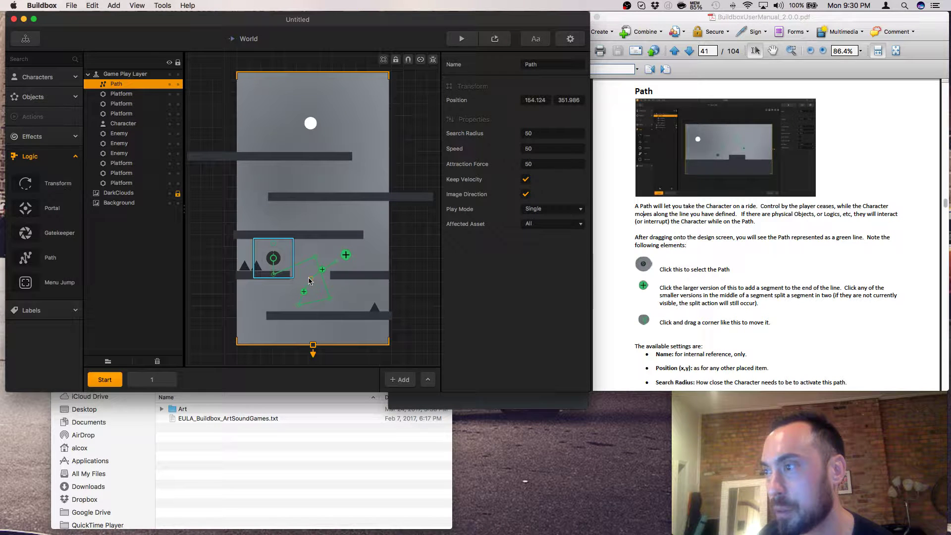
click(321, 305)
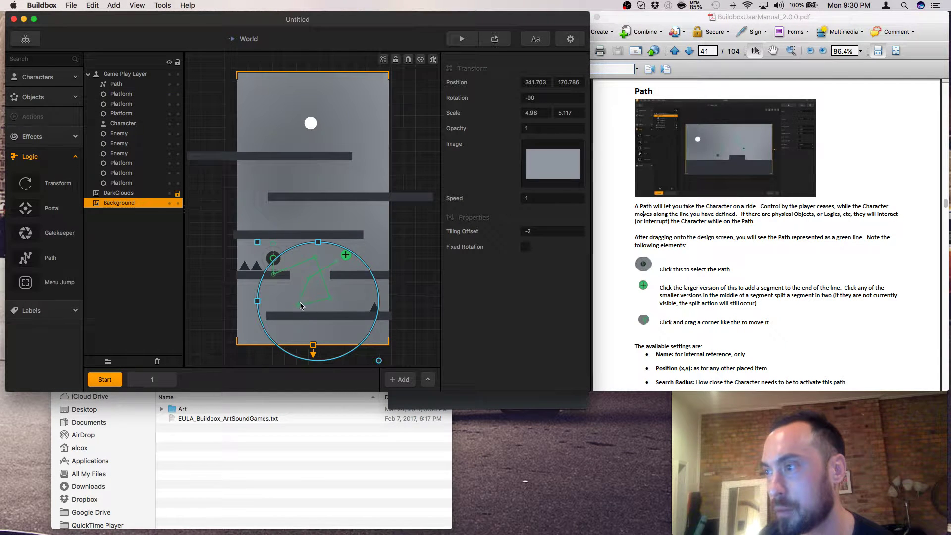
drag(300, 303, 303, 249)
click(316, 259)
click(283, 271)
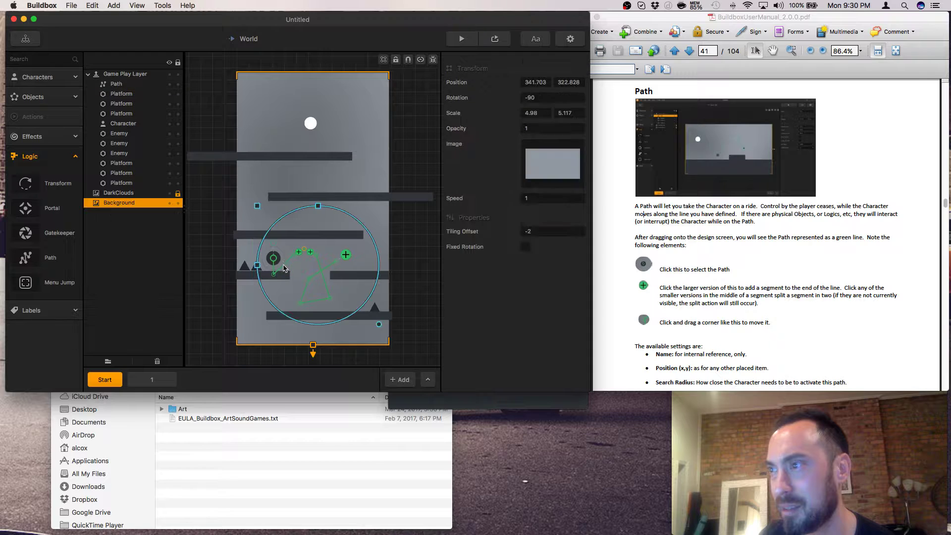
click(274, 273)
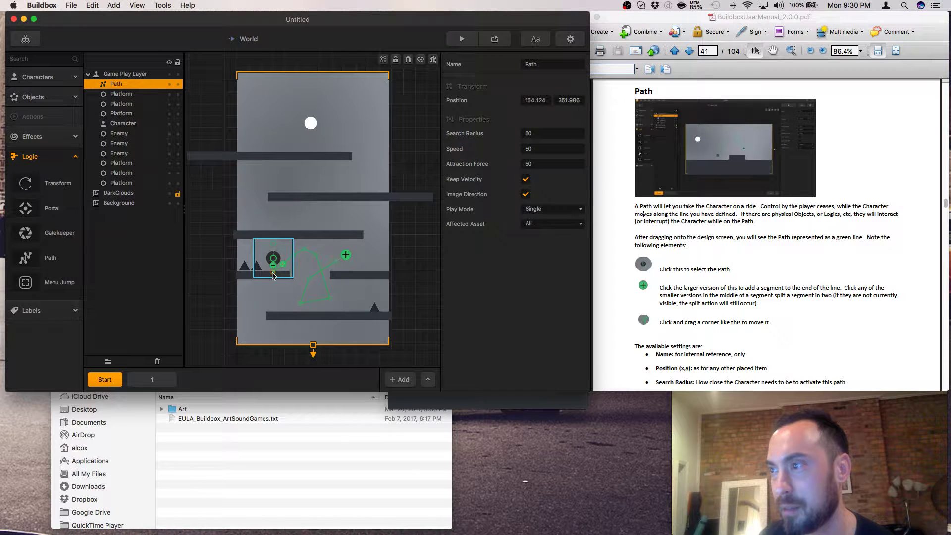
drag(274, 247, 298, 257)
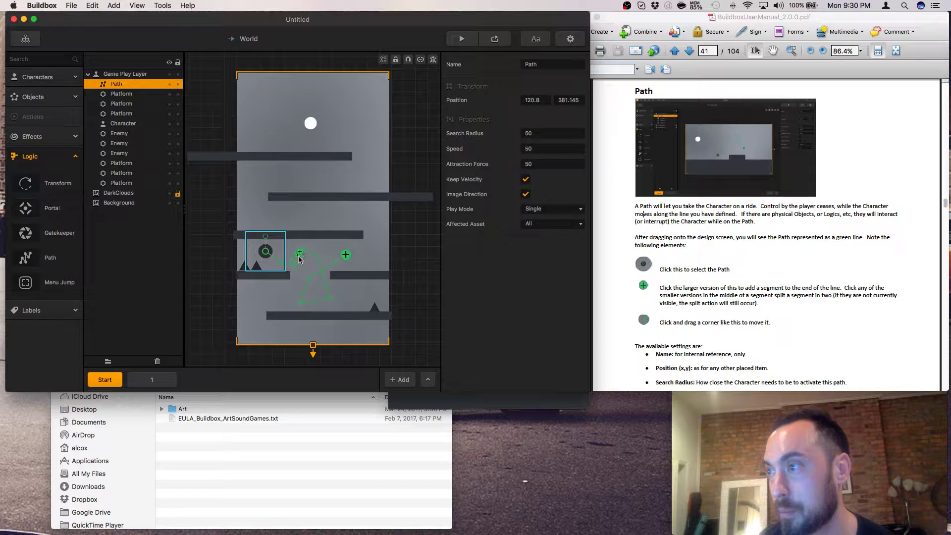
- Round the path's first upper bend by splitting its segments and adjusting the new corner points
scroll(299, 259, up, 5)
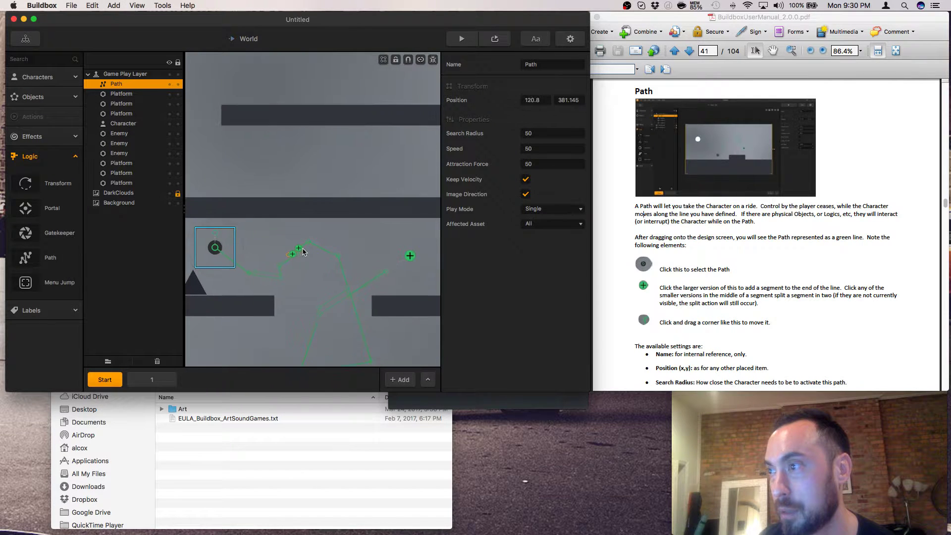
scroll(300, 252, up, 8)
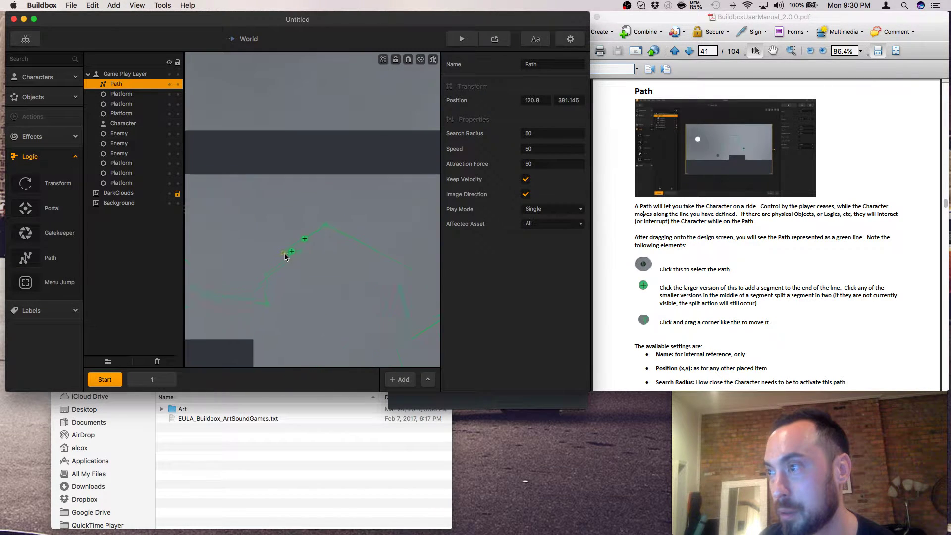
scroll(292, 255, up, 4)
click(296, 252)
click(282, 252)
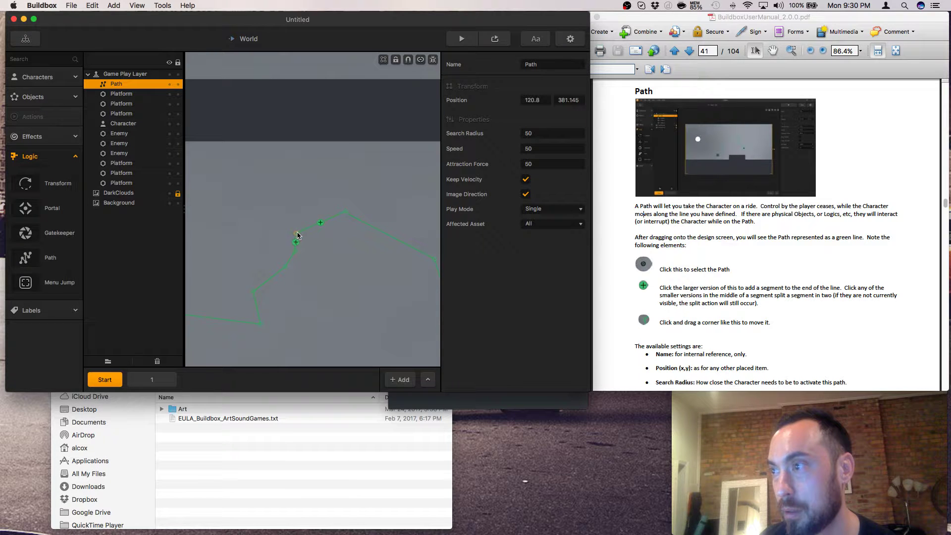
drag(298, 233, 325, 207)
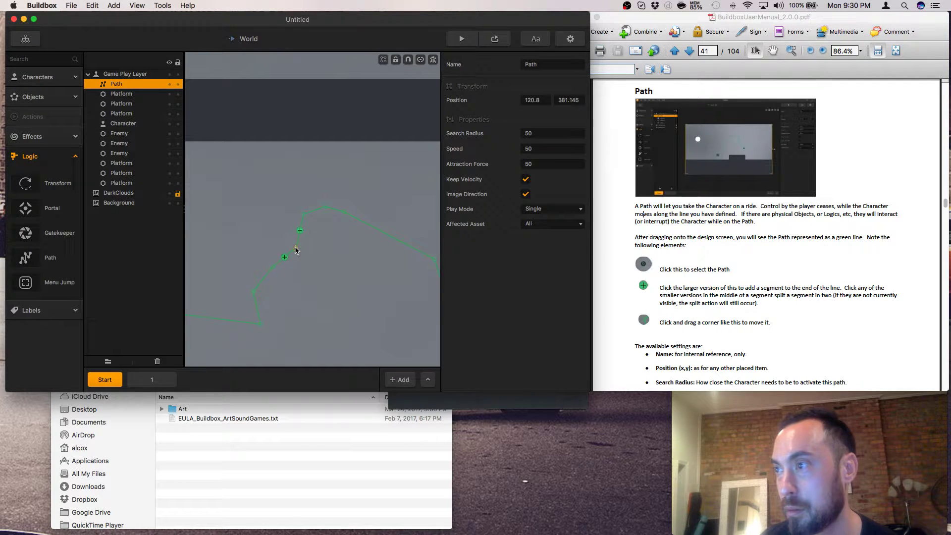
drag(295, 251, 296, 248)
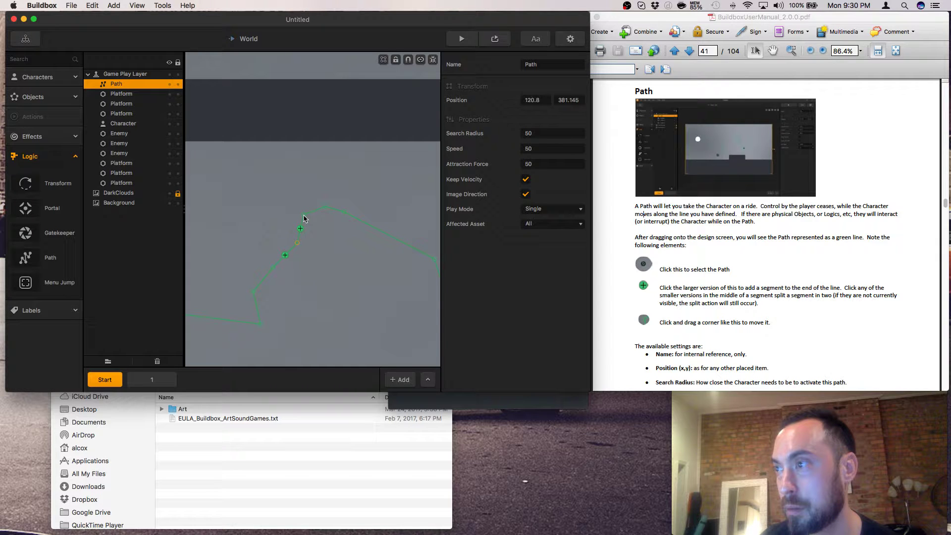
drag(303, 214, 308, 217)
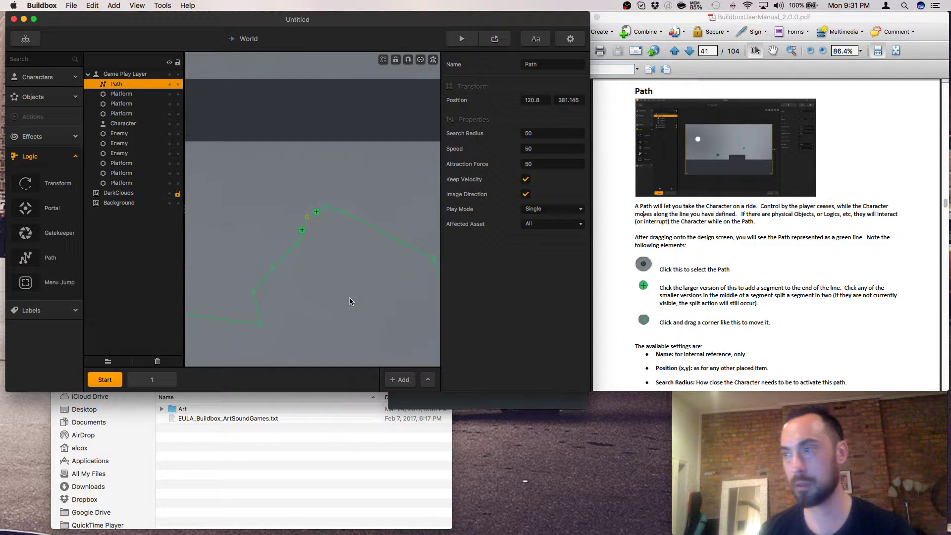
- Split the segments of the path's lower loop and shift their corners outward to form a rounded curve
scroll(350, 301, down, 10)
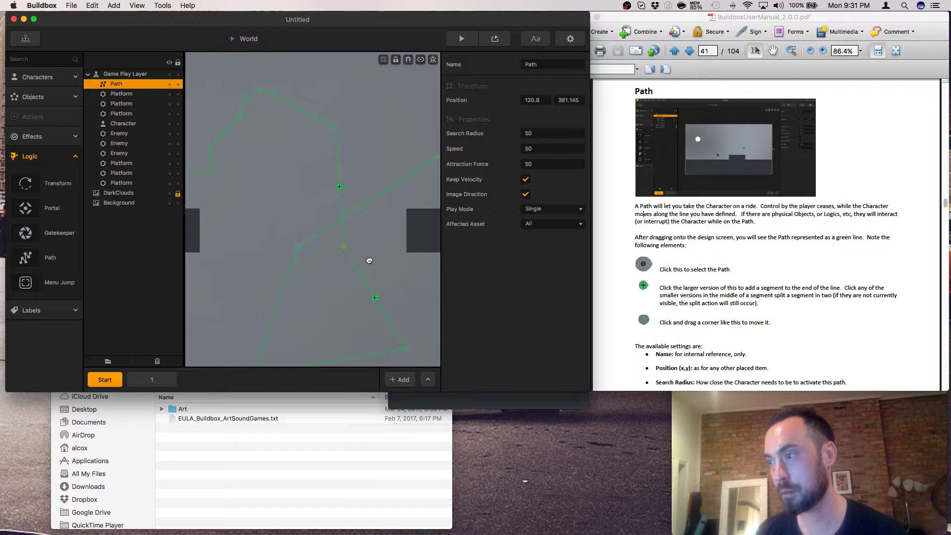
scroll(369, 260, down, 3)
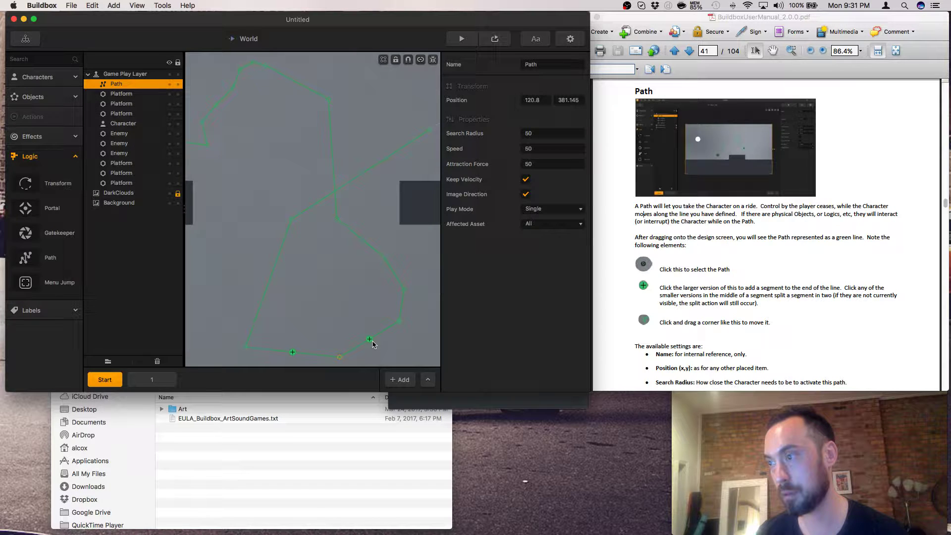
drag(269, 282, 234, 282)
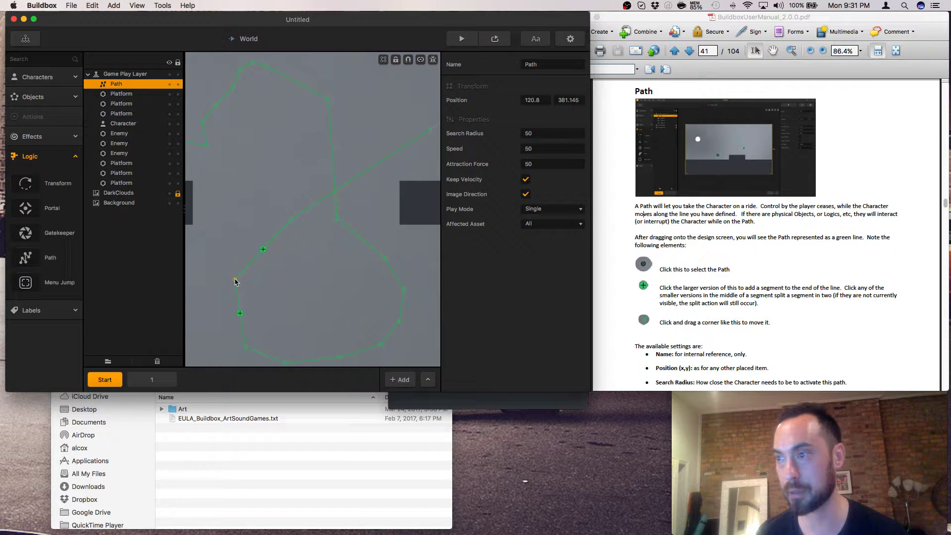
drag(234, 282, 307, 212)
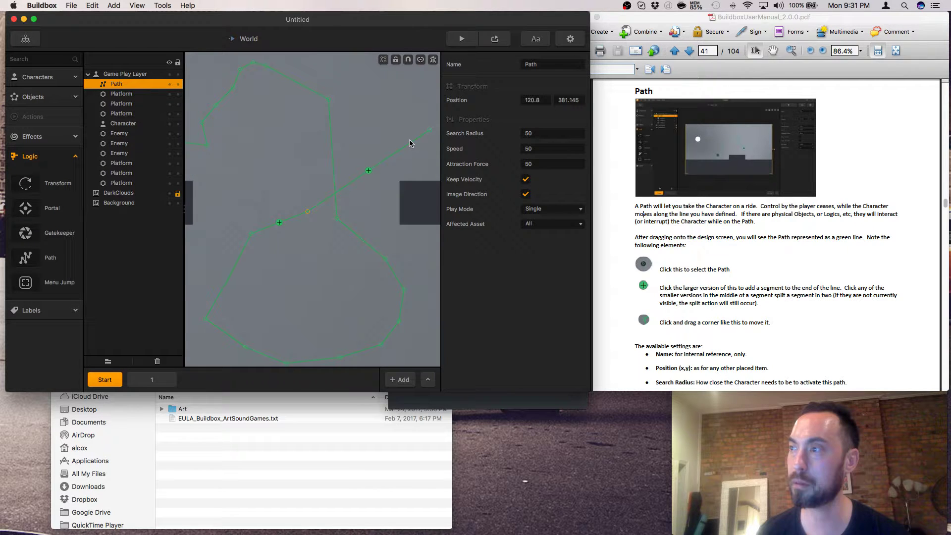
- Split the path's final stretch above the platform beside the gap and move its corners to curve it smoothly
scroll(409, 144, right, 3)
click(379, 140)
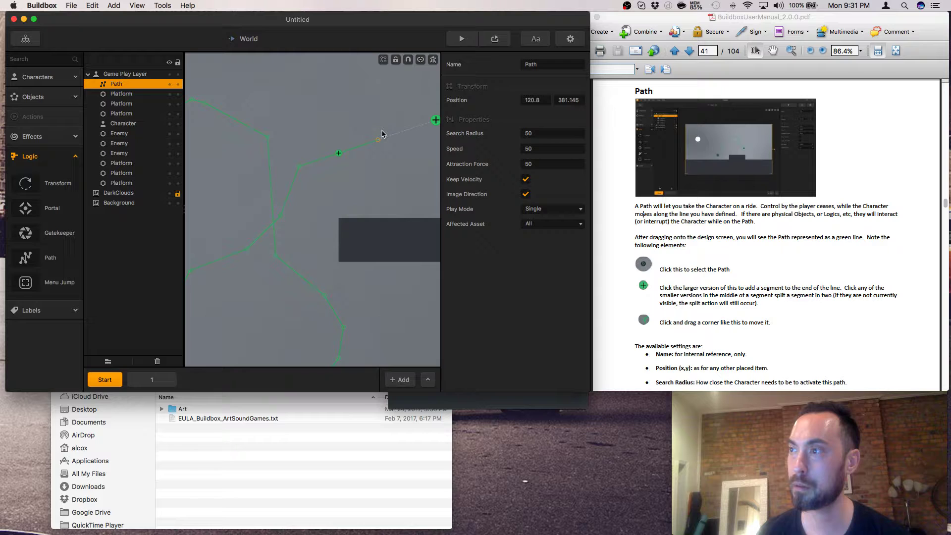
drag(382, 132, 333, 134)
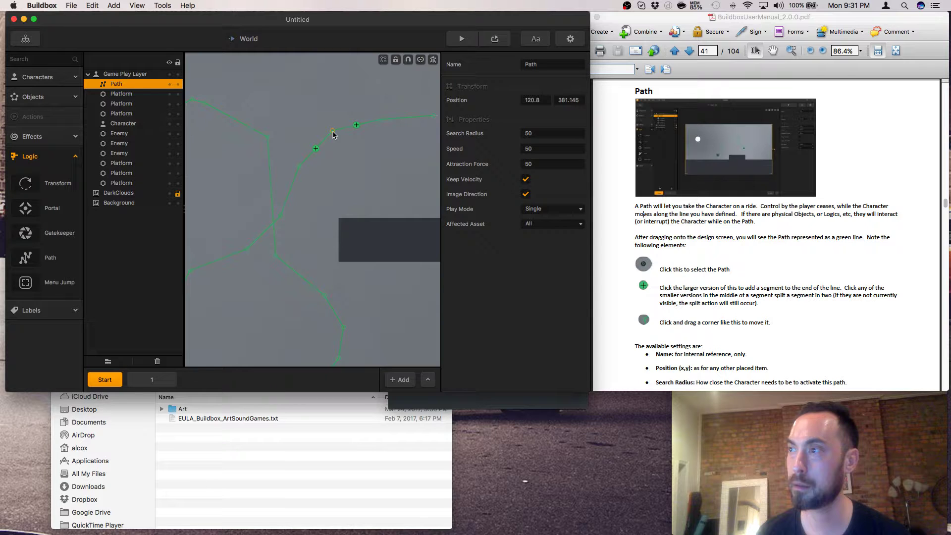
- Preview the game, restart the run and play down to the platform gap to test the path, and return to the editor
key(super+r)
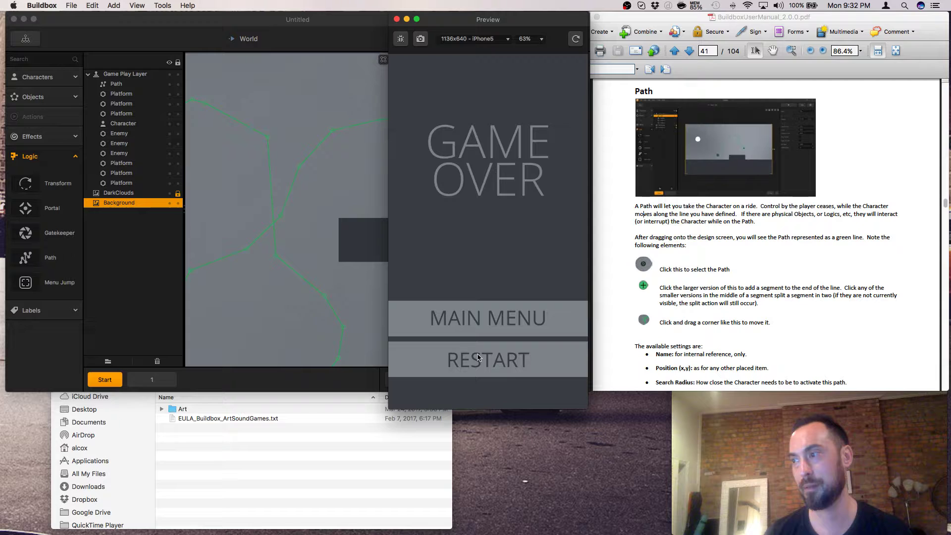
click(478, 357)
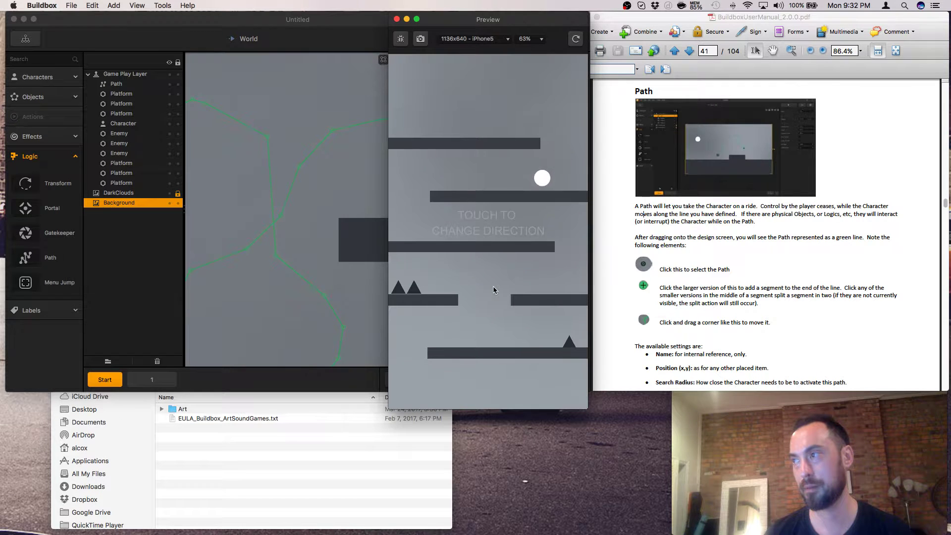
click(493, 289)
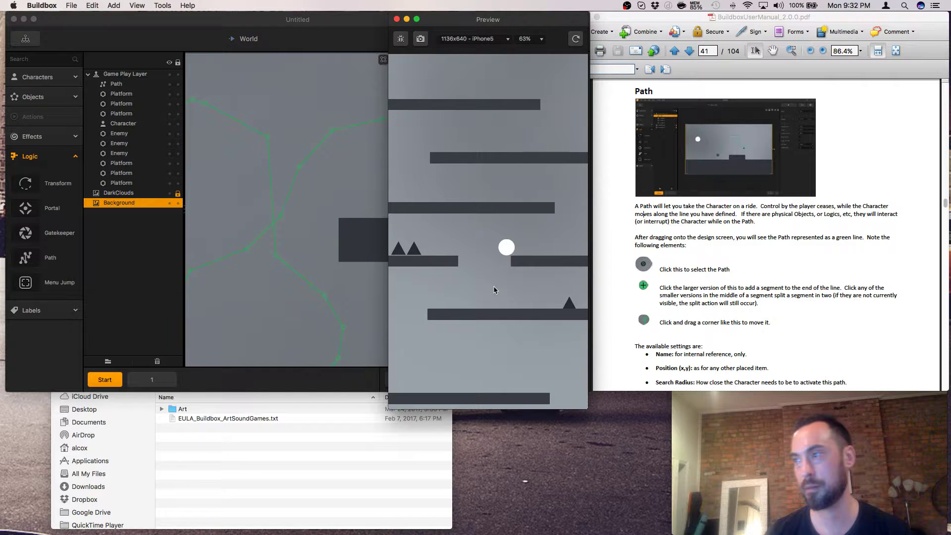
click(340, 257)
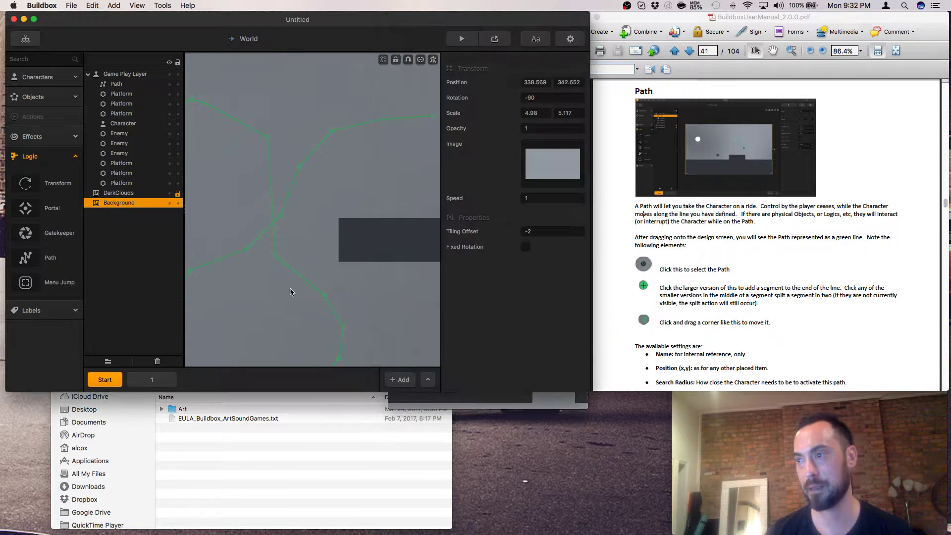
- Move the path's start into the gap beside the platform, at about 239, 282, and reshape the corners of its opening stretch
scroll(281, 289, down, 5)
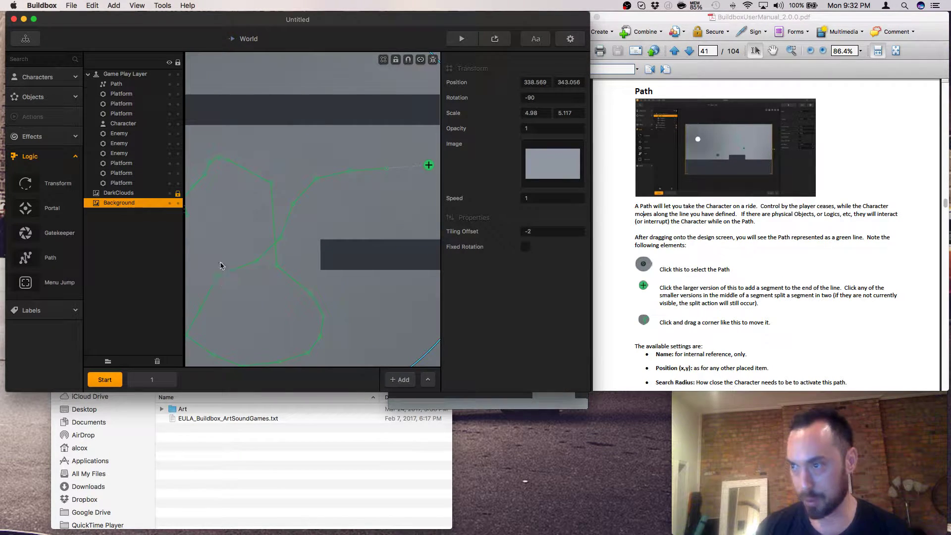
drag(235, 298, 327, 274)
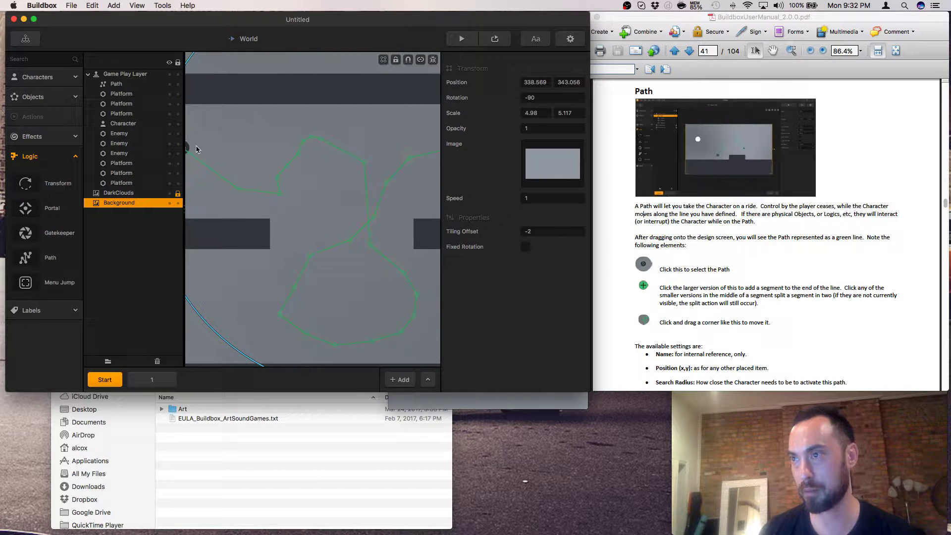
drag(190, 151, 282, 220)
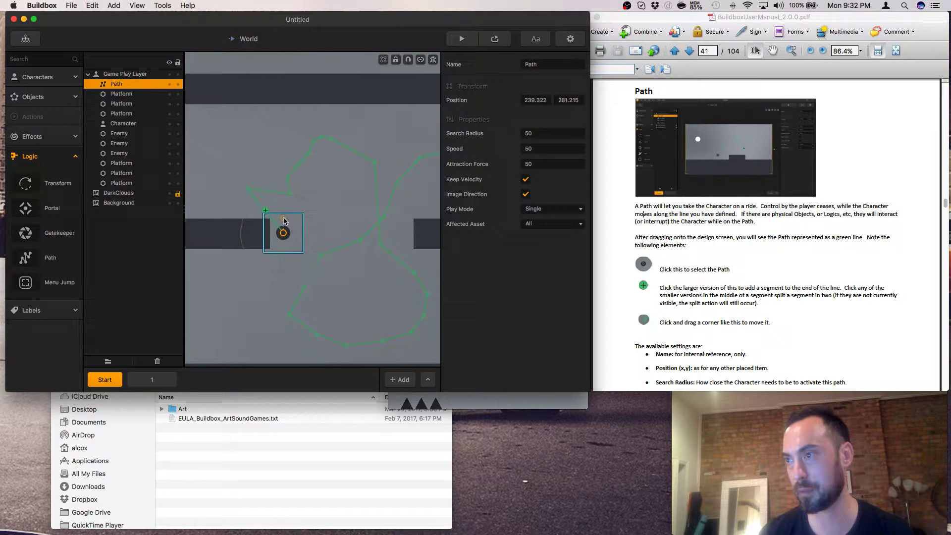
drag(249, 192, 245, 131)
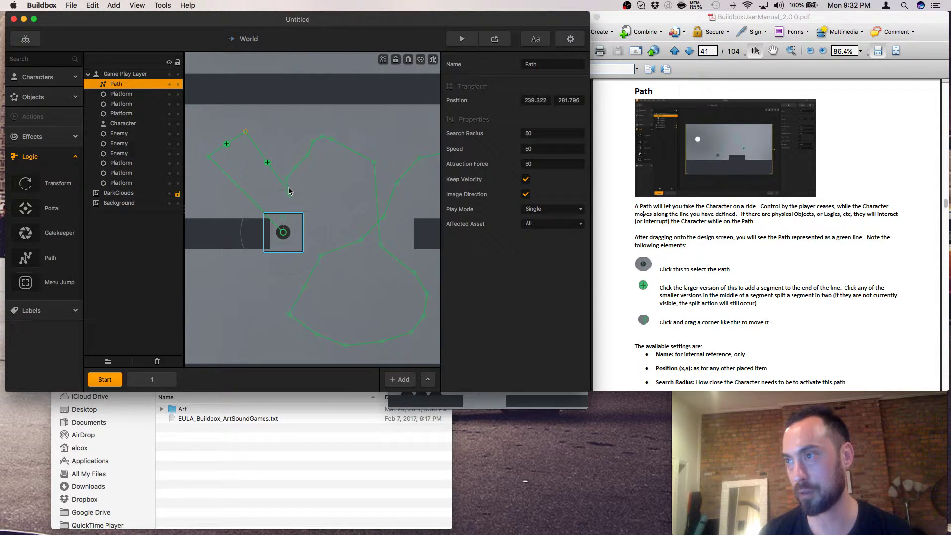
drag(291, 194, 298, 173)
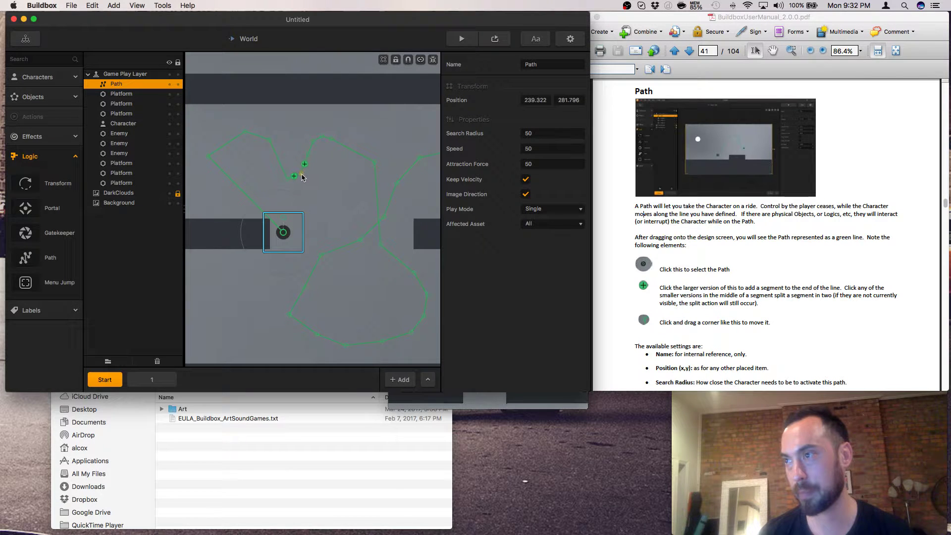
- Round the path's opening loop above the gap by splitting segments and shifting its corners, and preview the game
click(344, 140)
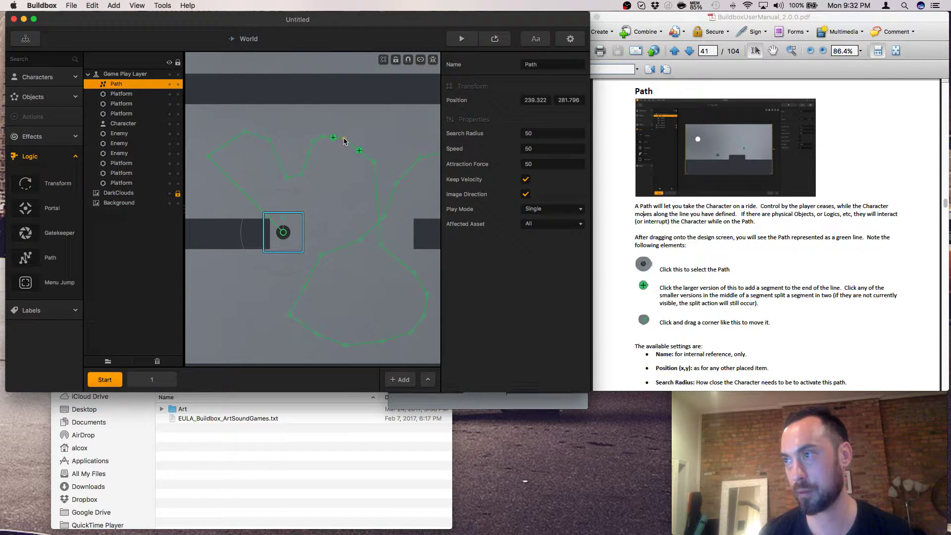
click(245, 132)
drag(245, 132, 231, 130)
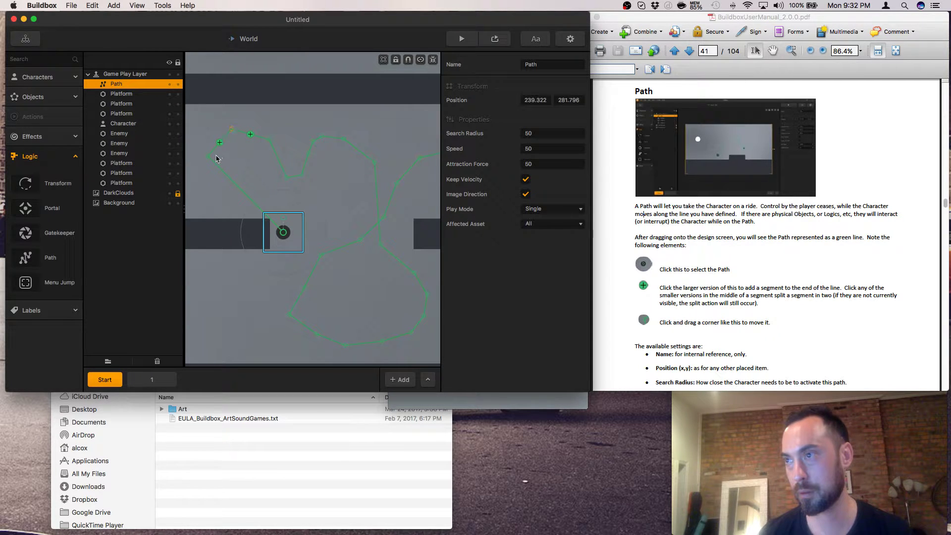
click(252, 190)
drag(256, 190, 264, 184)
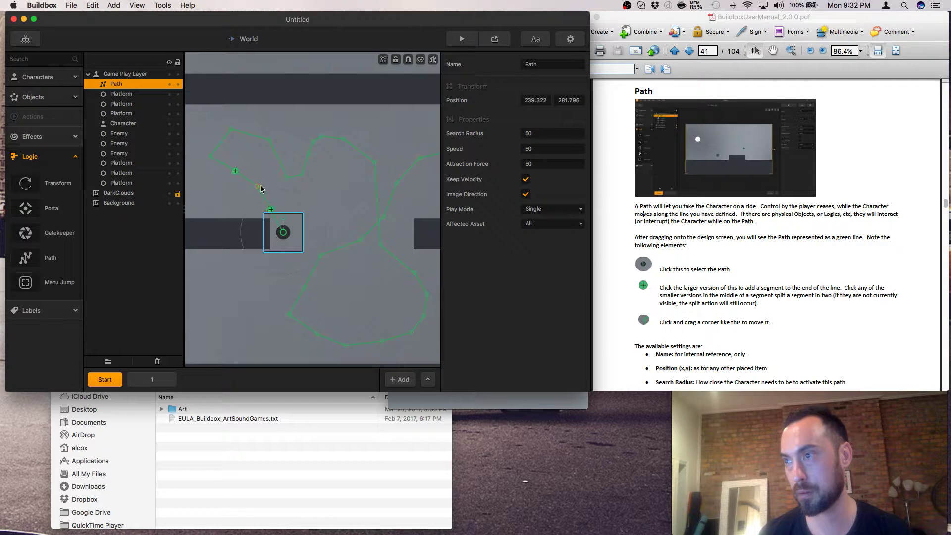
click(211, 156)
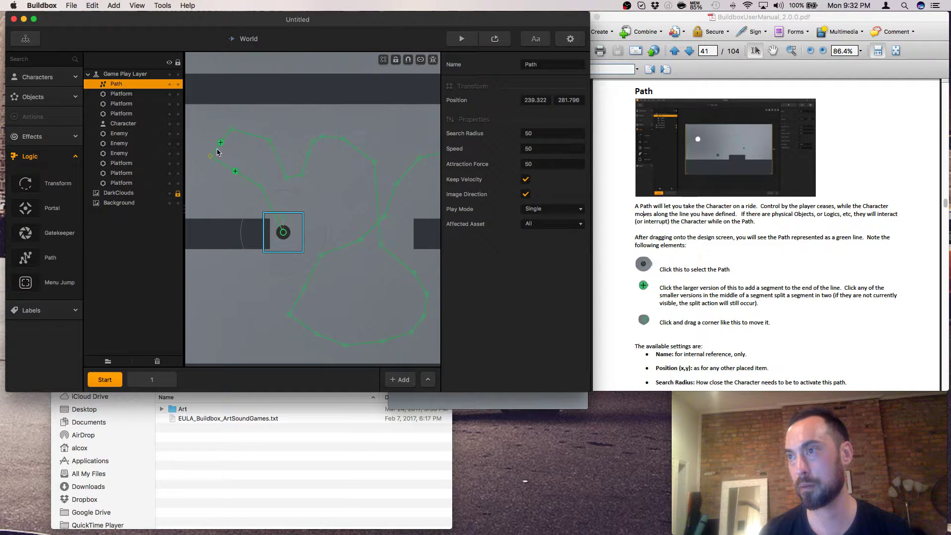
drag(210, 156, 211, 140)
click(210, 154)
click(494, 39)
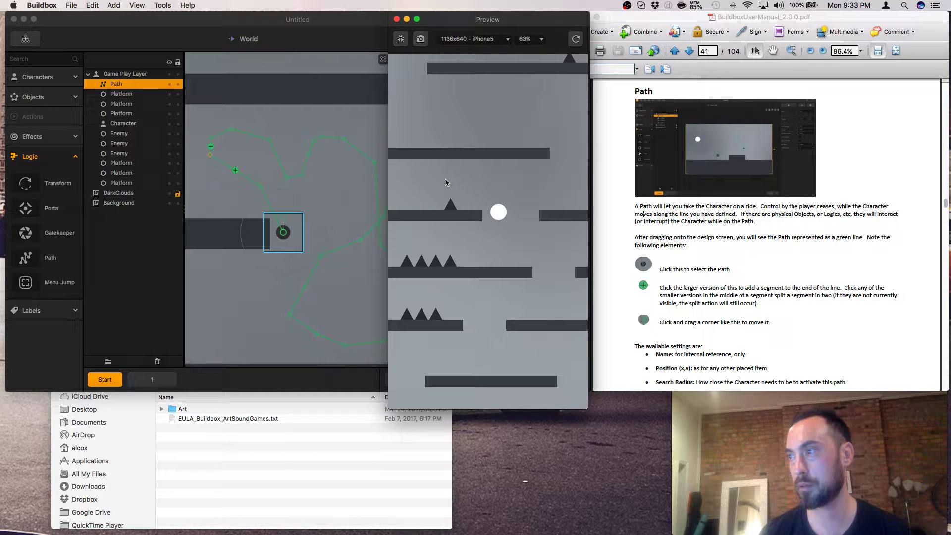
- Switch to the user manual in Acrobat and read the Path settings and the Menu Jump section
click(707, 263)
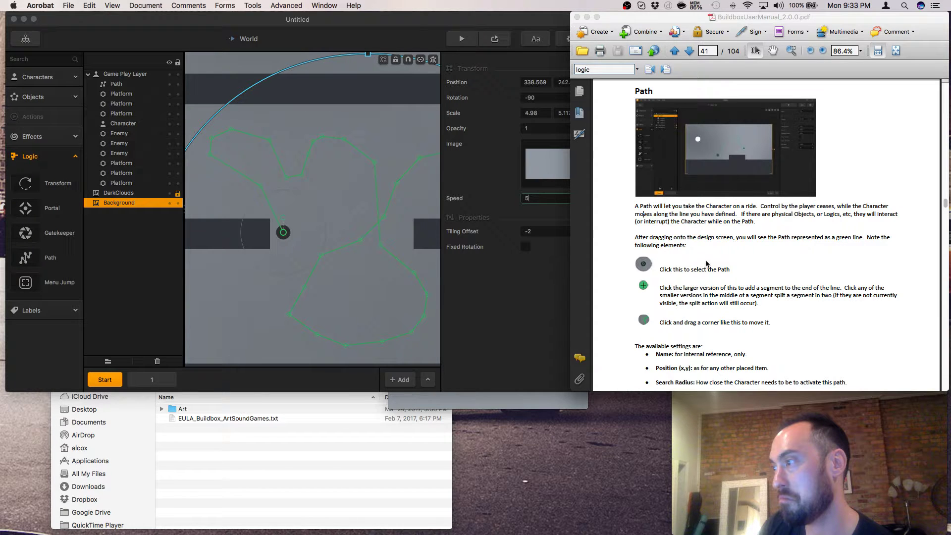
click(707, 264)
scroll(706, 270, down, 5)
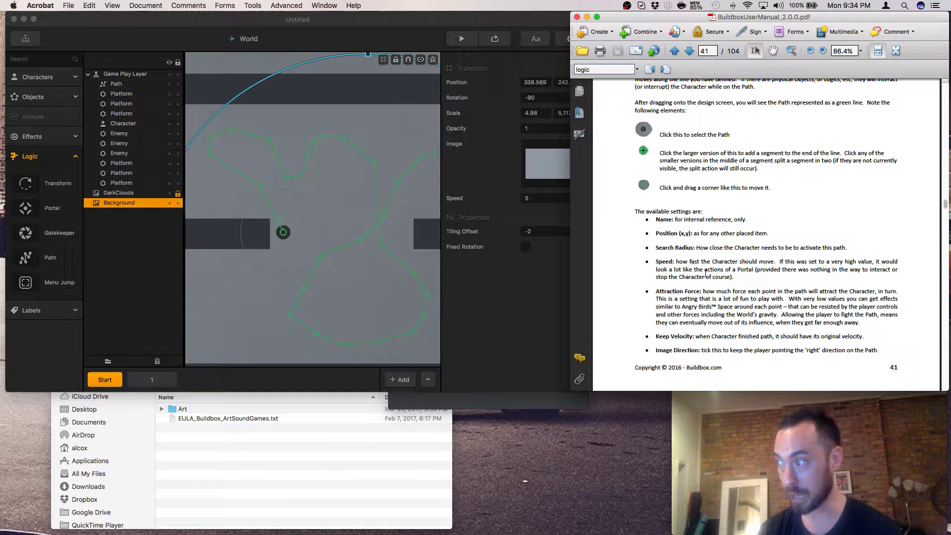
key(super+Tab)
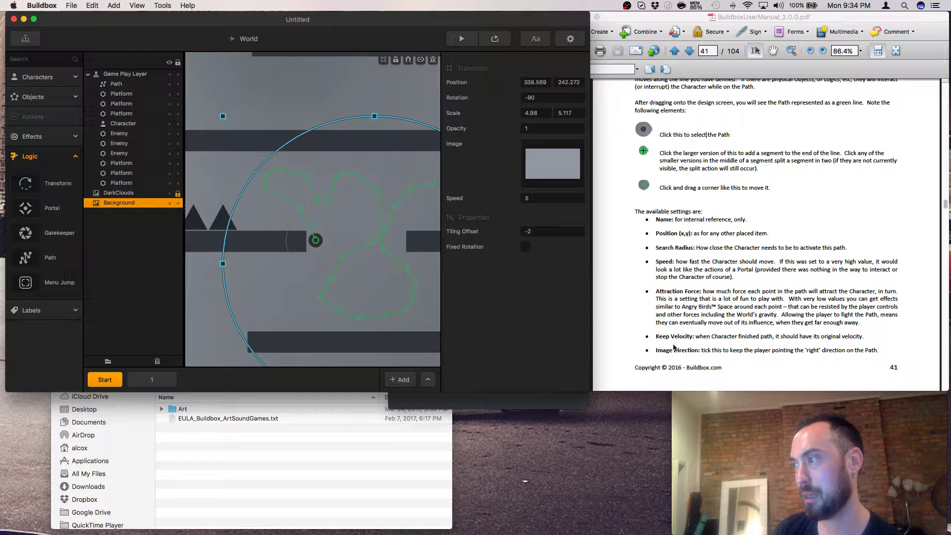
scroll(673, 347, down, 5)
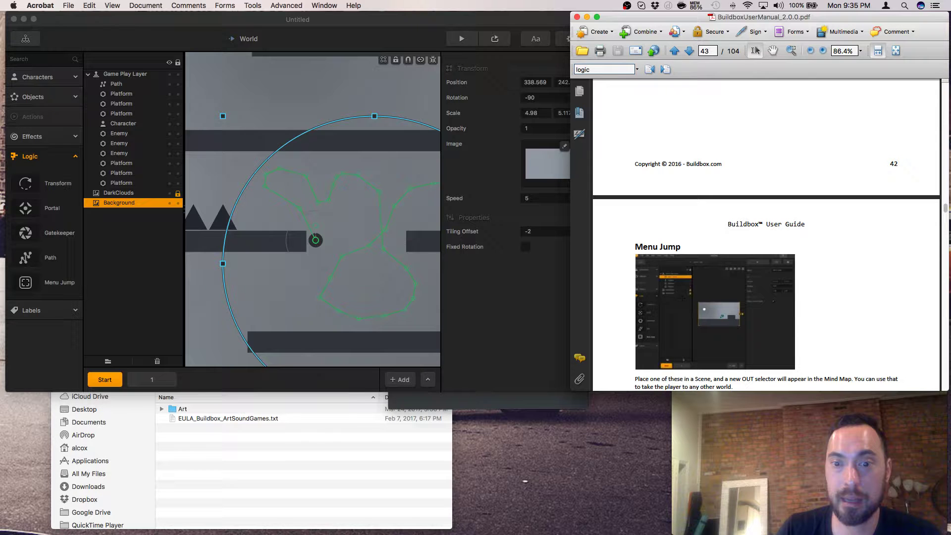
scroll(767, 235, down, 4)
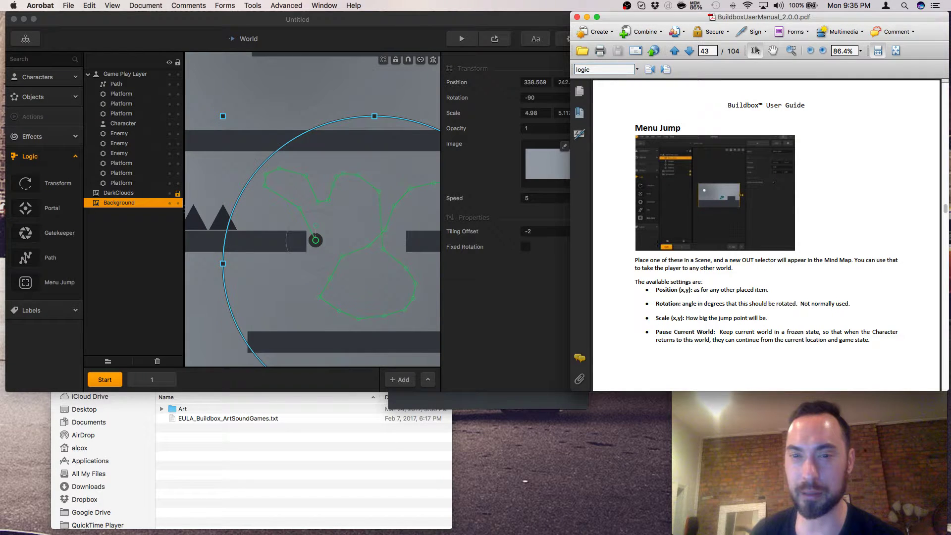
- Discard the current Buildbox project without saving and create a new one with the Pivot Duel gameplay type
drag(25, 282, 235, 275)
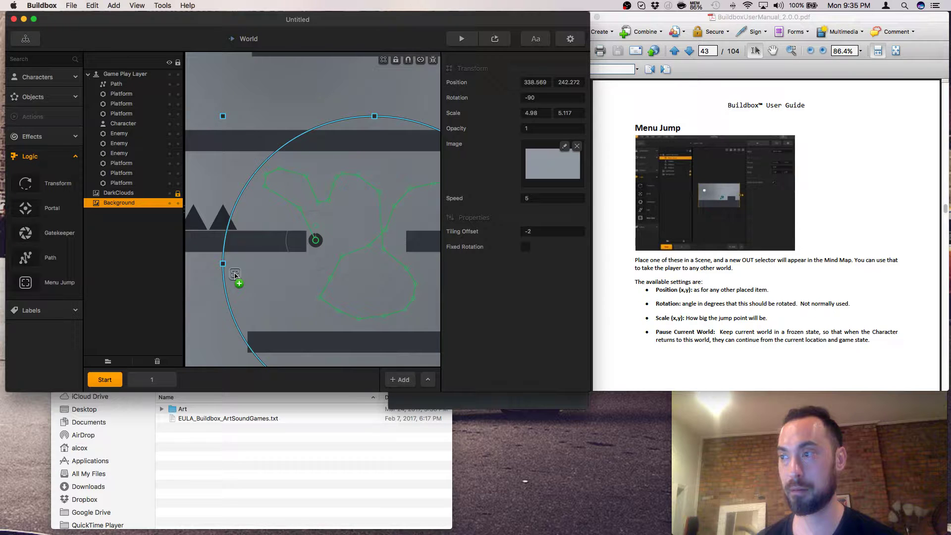
drag(235, 276, 72, 25)
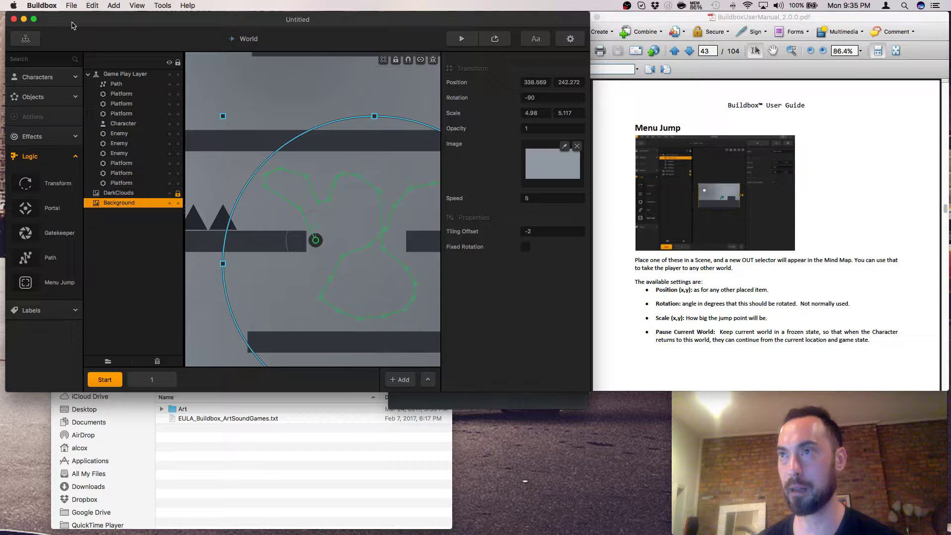
click(14, 19)
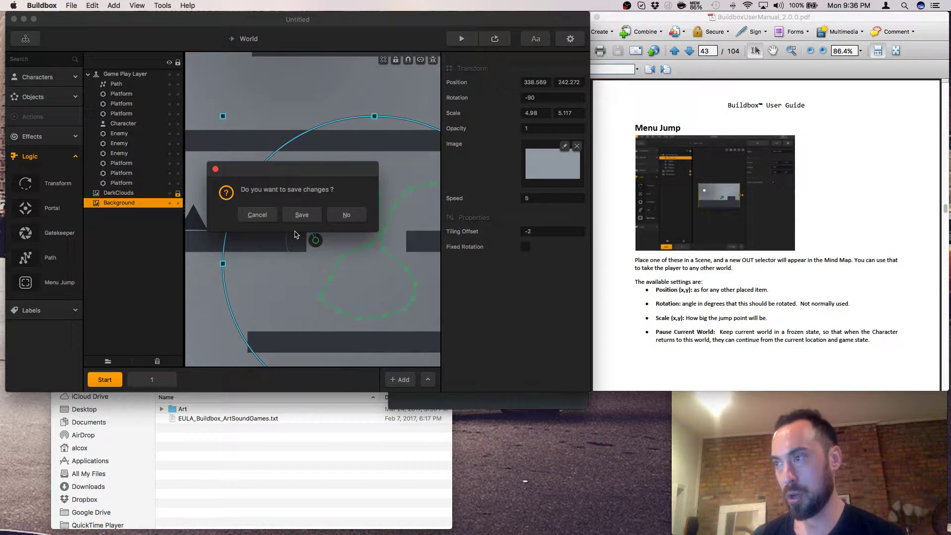
click(346, 214)
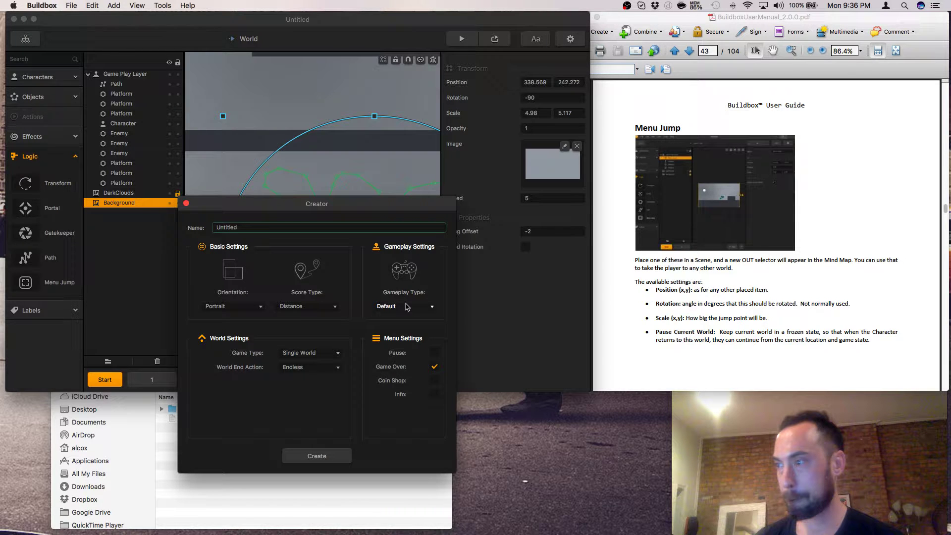
click(408, 307)
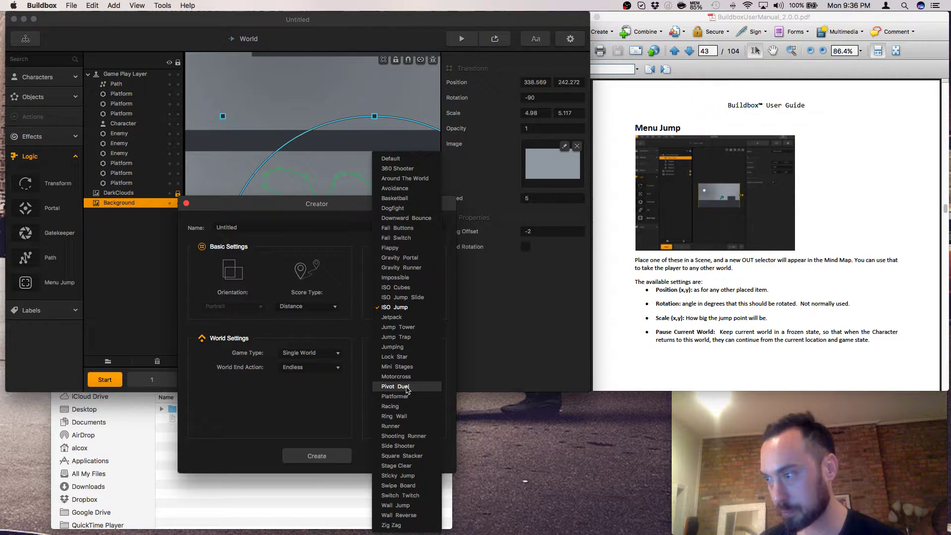
click(406, 388)
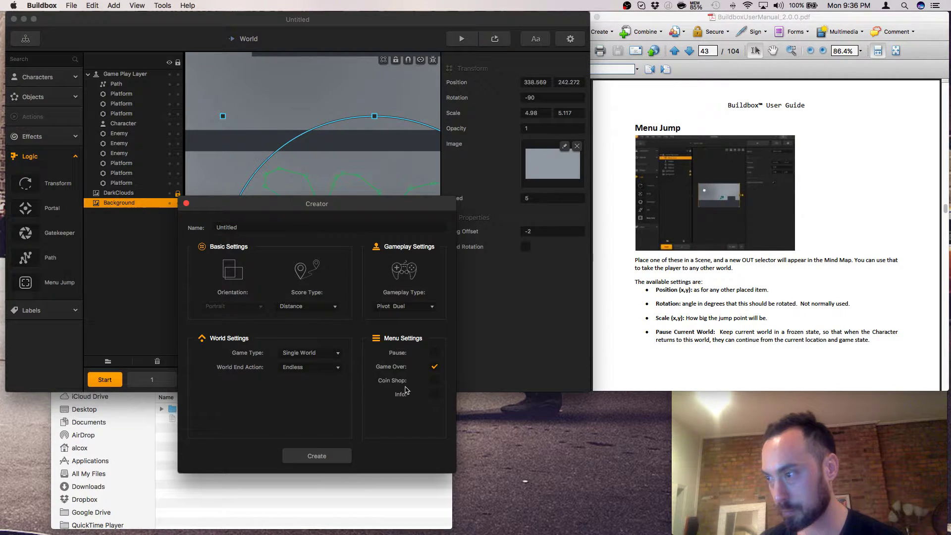
click(314, 458)
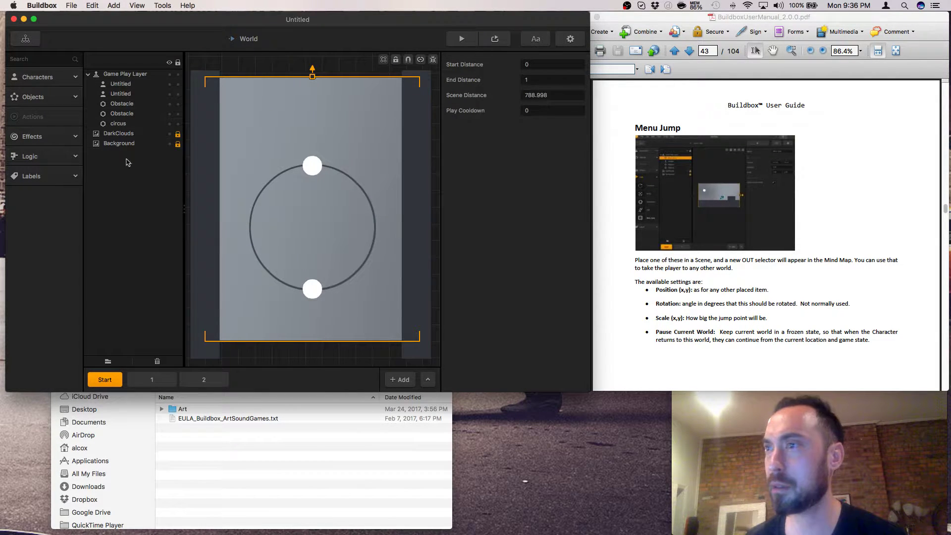
- Examine the two characters and the circus ring in the Start scene, and open scene 1
click(61, 78)
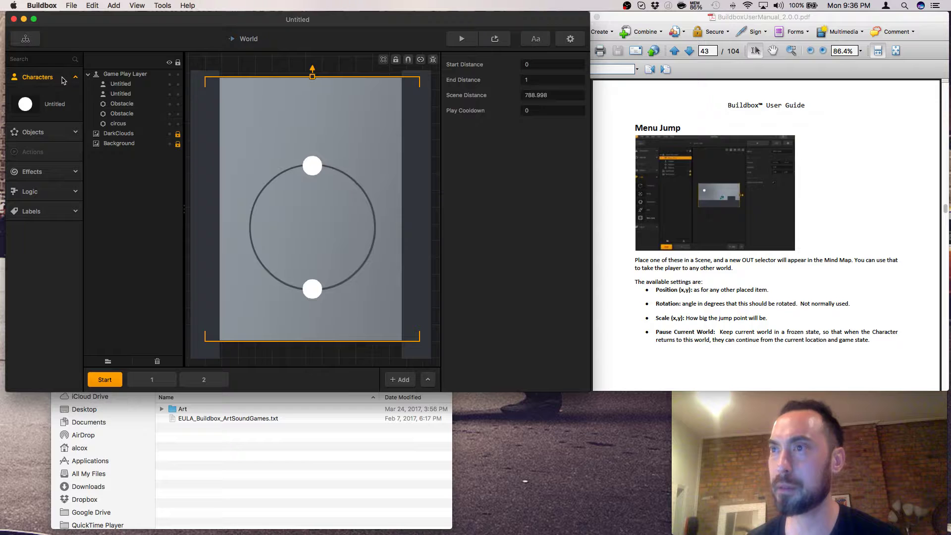
click(310, 166)
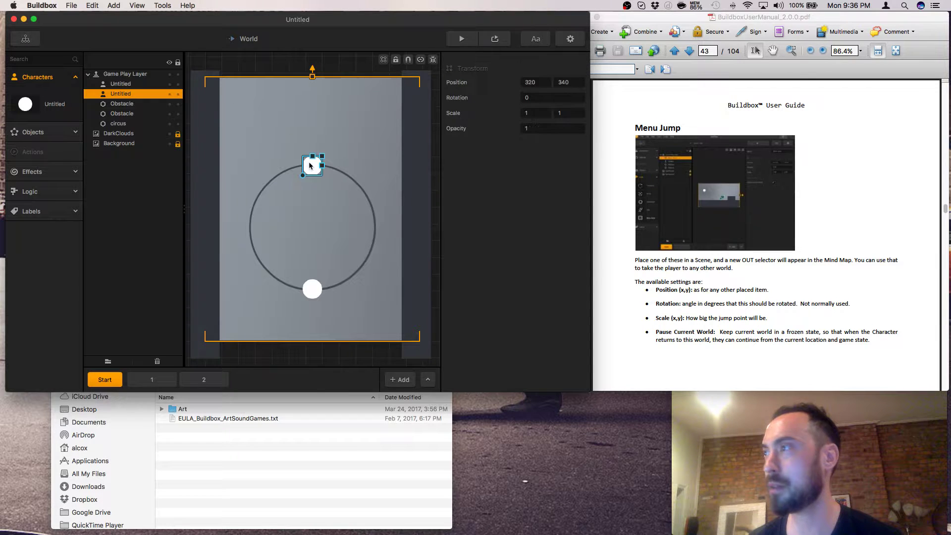
click(312, 296)
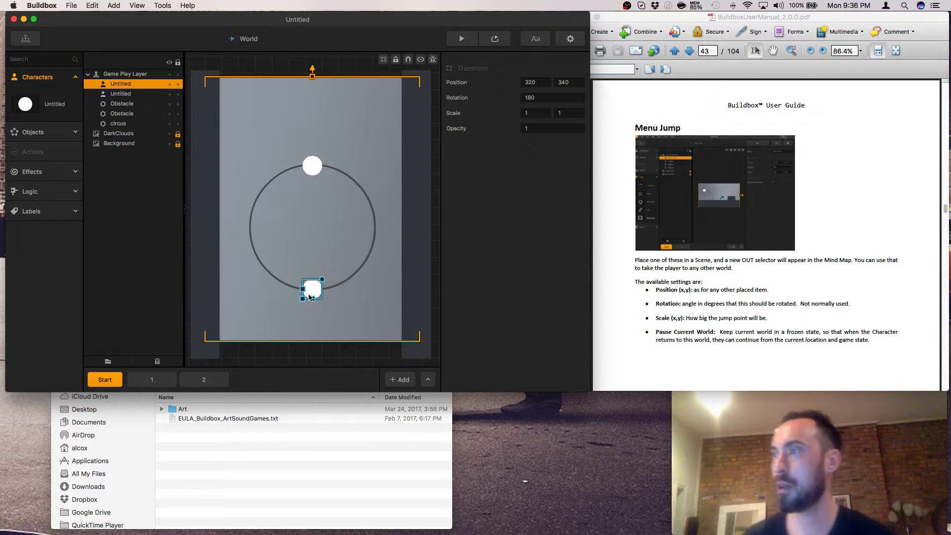
click(269, 278)
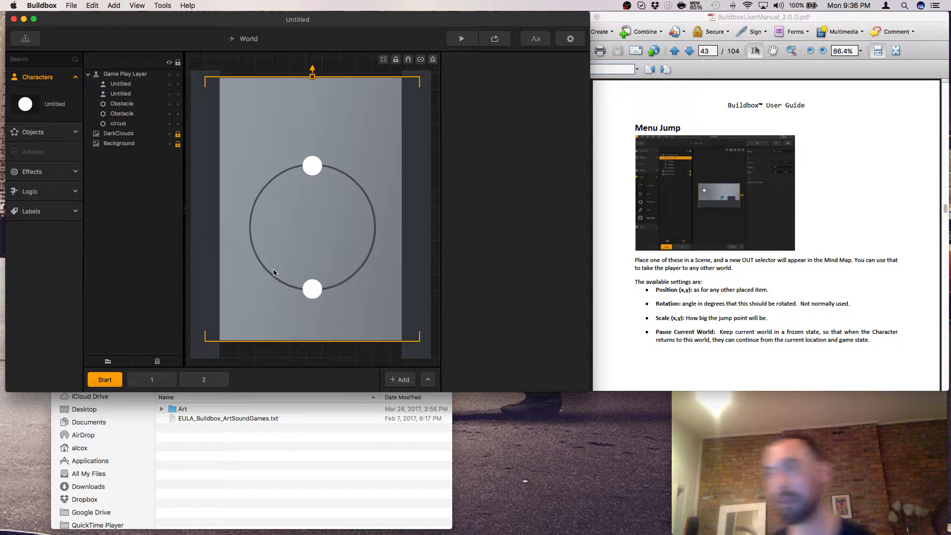
click(265, 272)
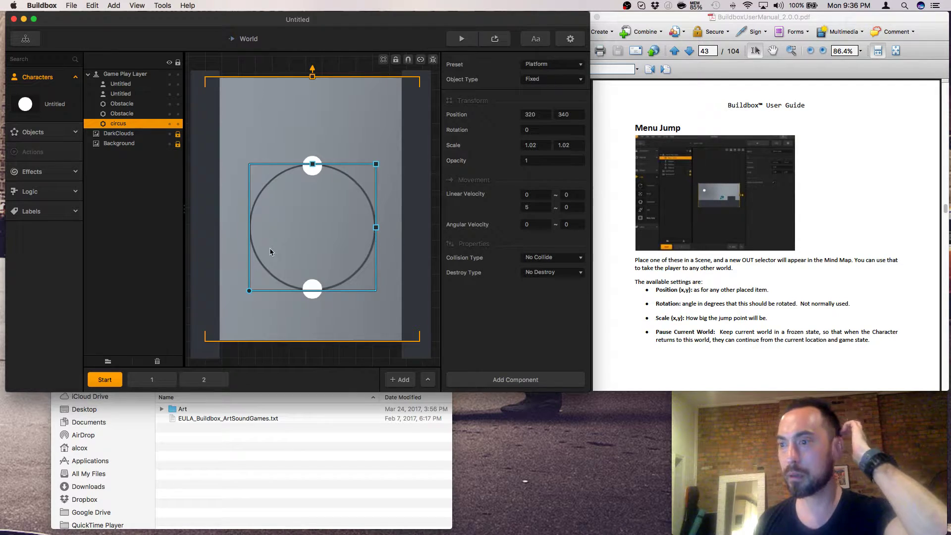
key(F11)
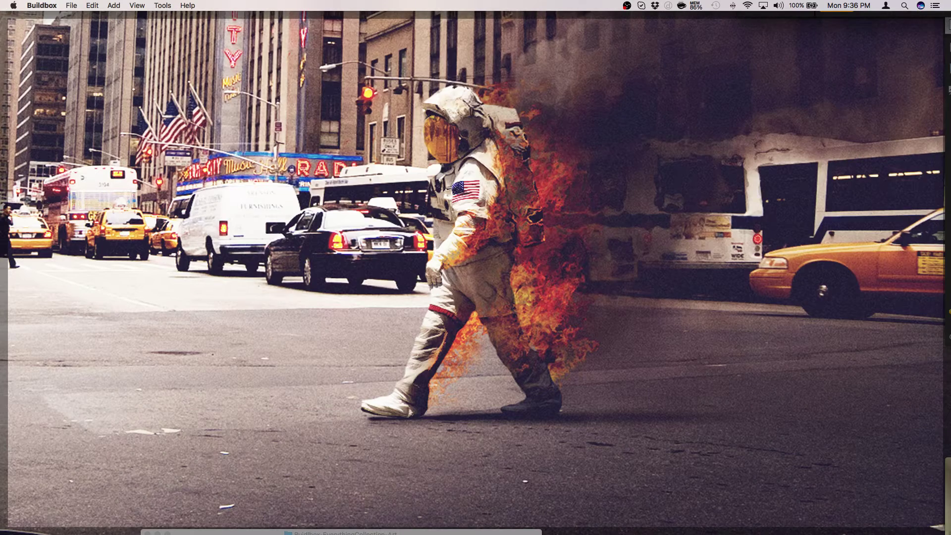
key(F11)
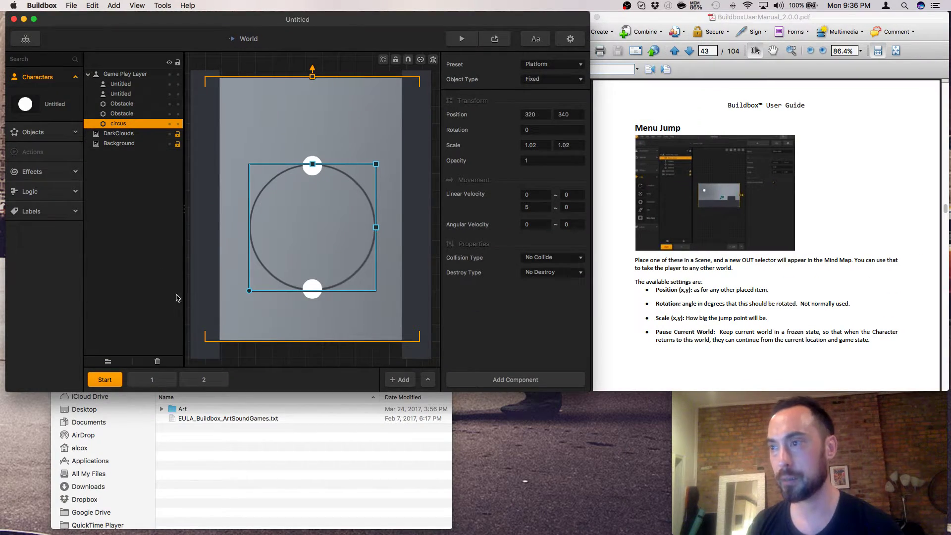
scroll(309, 248, down, 3)
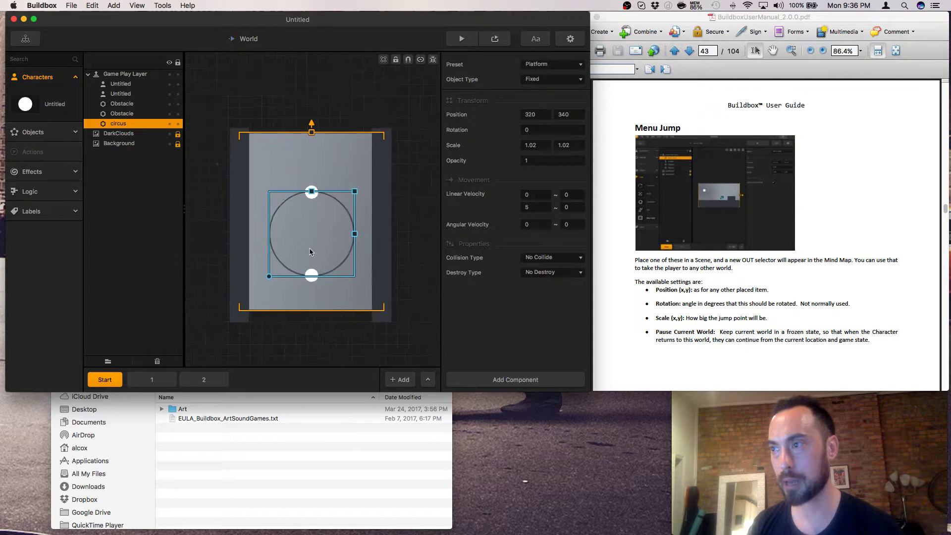
click(167, 380)
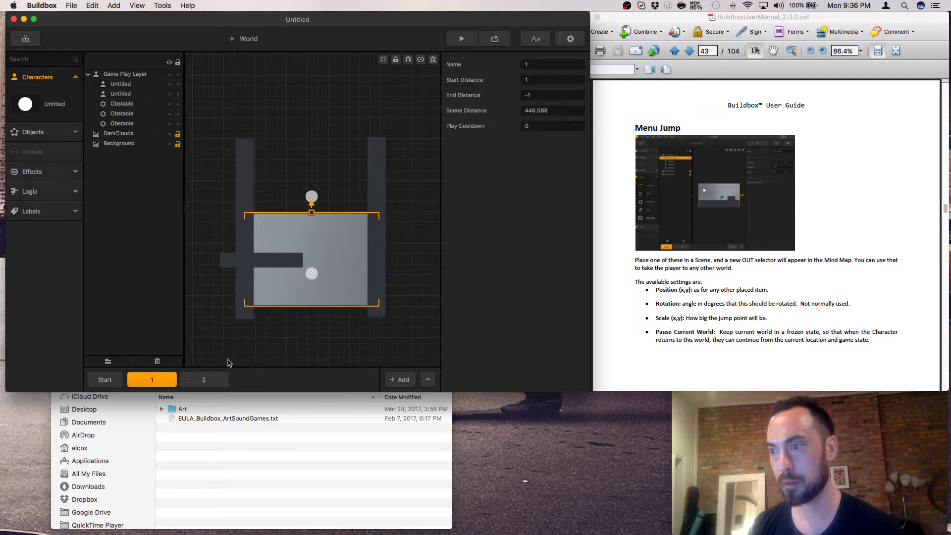
- Open scene 3 and delete the short horizontal obstacle that juts in from the side wall
click(207, 380)
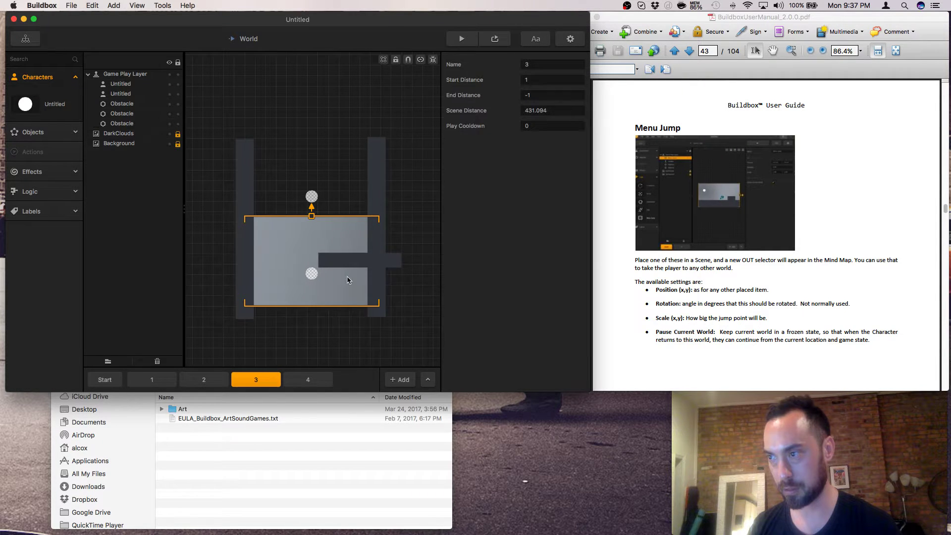
click(343, 261)
key(Delete)
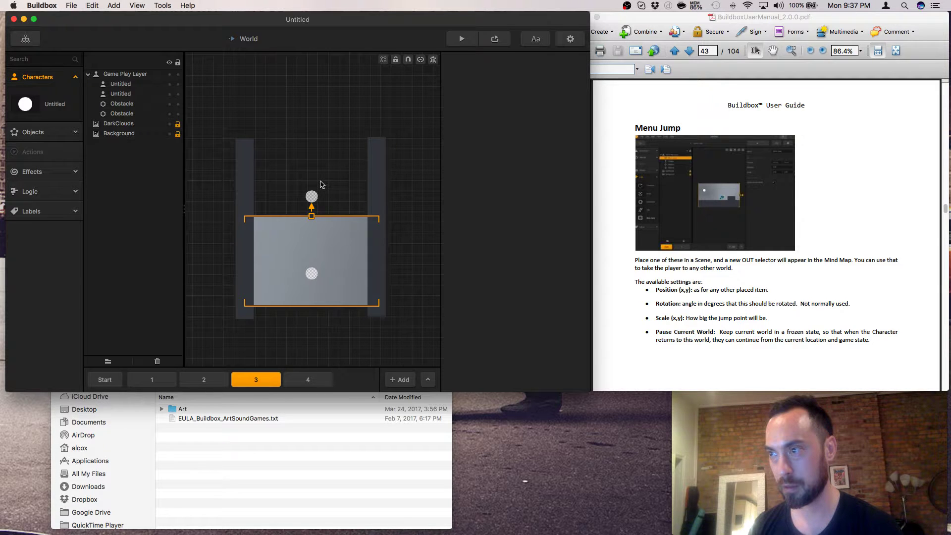
- Show the game frame and extend scene 3's end past the upper character, to a scene distance of about 686
scroll(321, 184, down, 2)
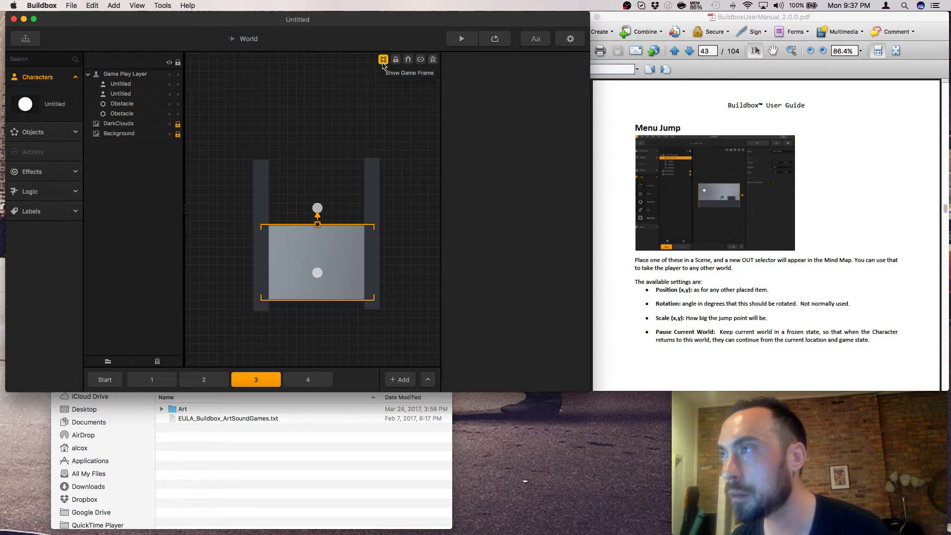
click(367, 228)
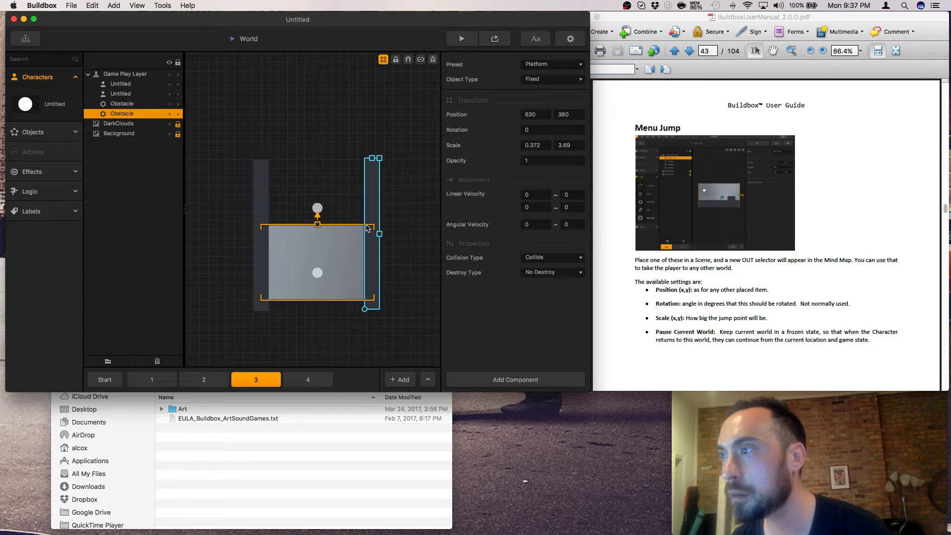
click(347, 220)
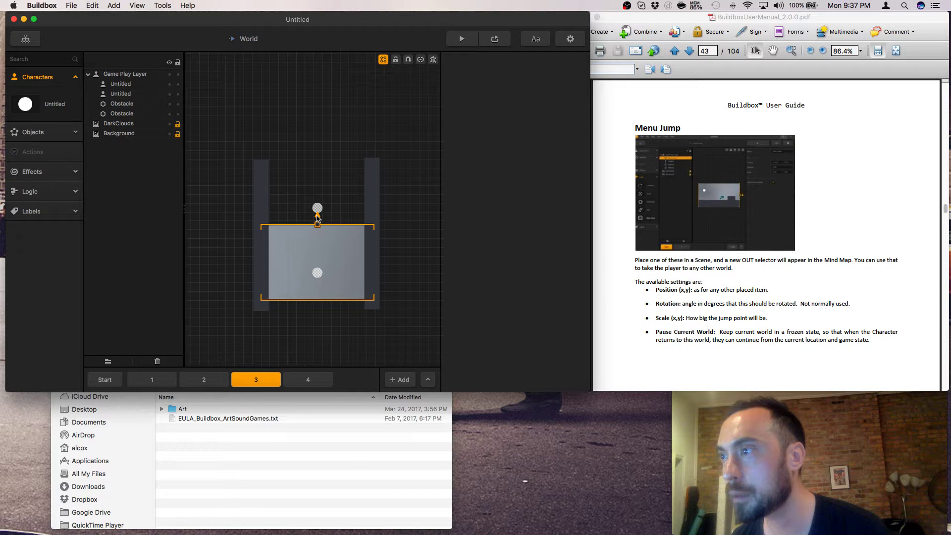
scroll(318, 218, up, 5)
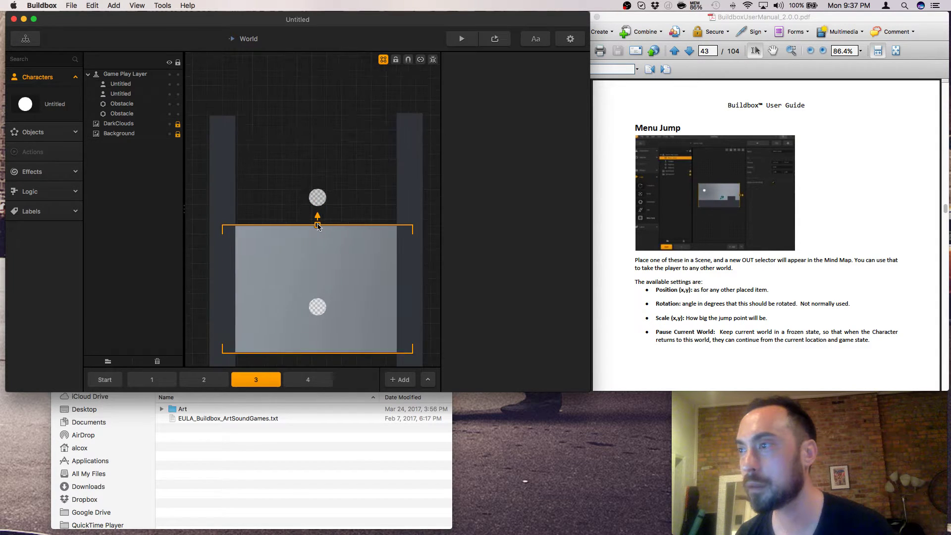
drag(317, 227, 317, 110)
scroll(316, 198, down, 2)
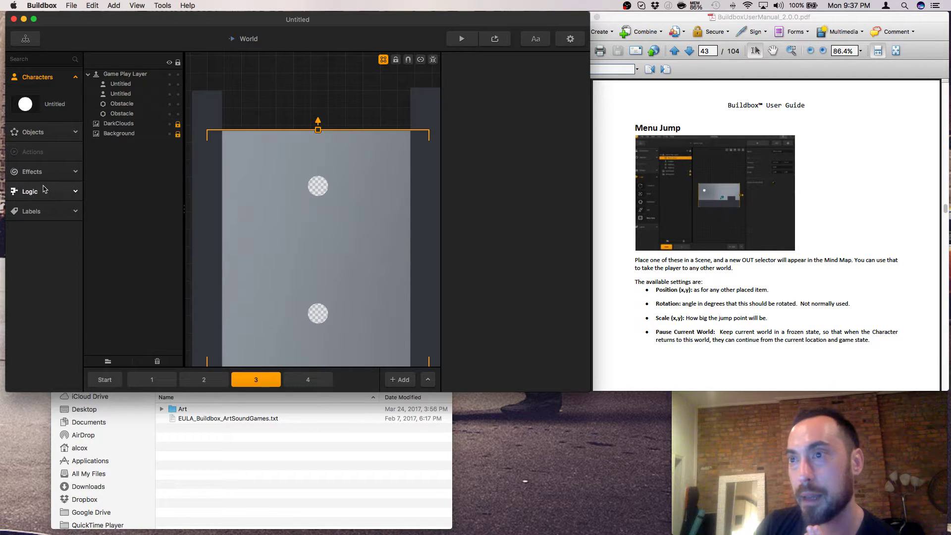
- Place a Menu Jump logic object over the lower character in scene 3, at about (321, 186)
click(74, 191)
drag(26, 318, 104, 315)
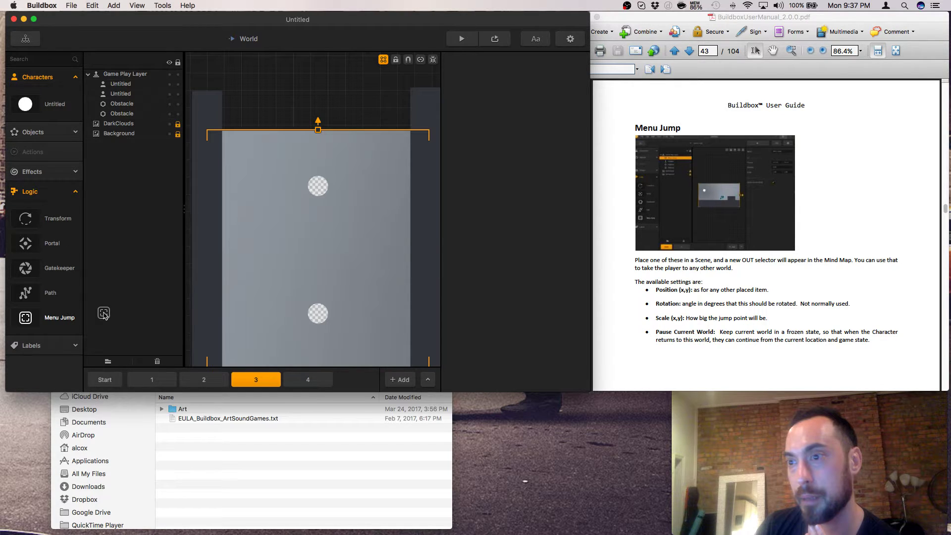
- In the Game Mind Map, paste a copy of the World node and link the original's Menu Jump output to the copy's Load input
click(25, 38)
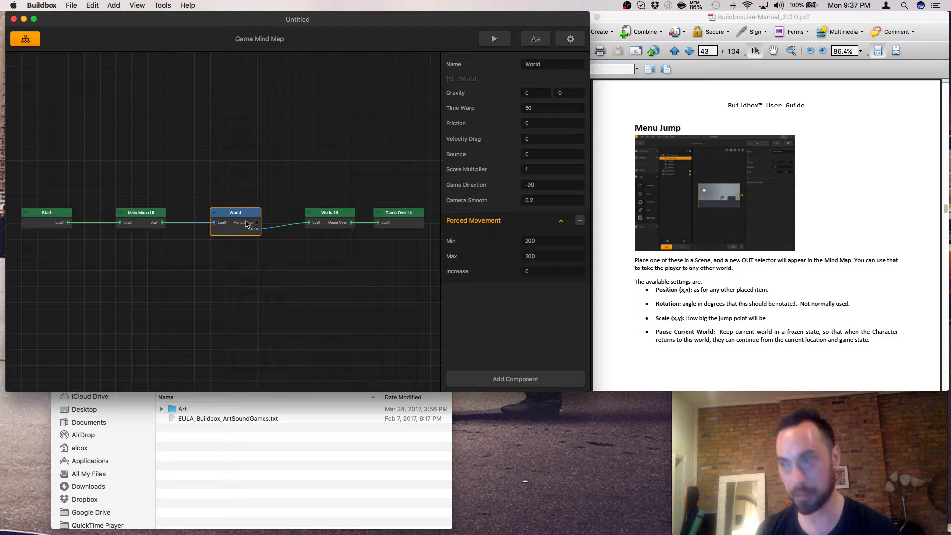
key(super+v)
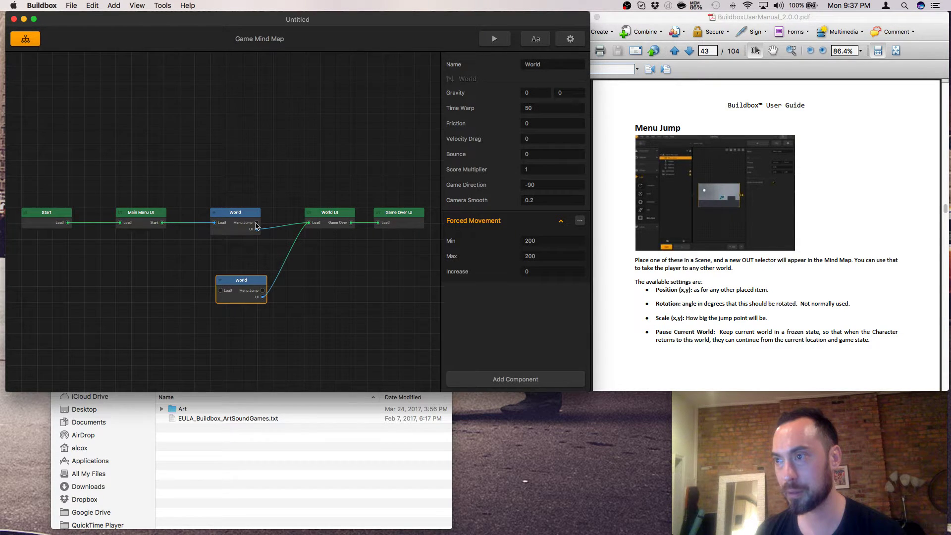
drag(257, 226, 248, 285)
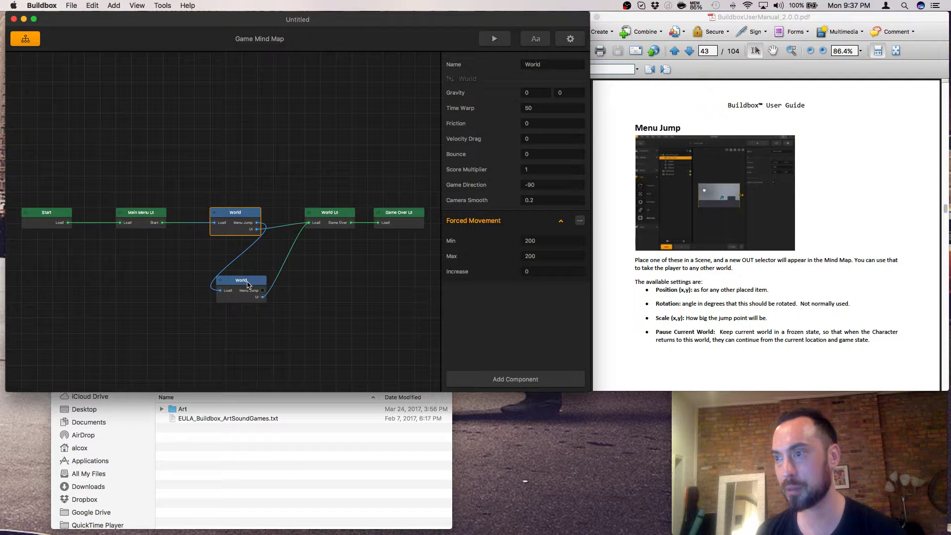
- Open the copied World, delete its scene 2, and remove the horizontal obstacle from scene 1
double_click(249, 285)
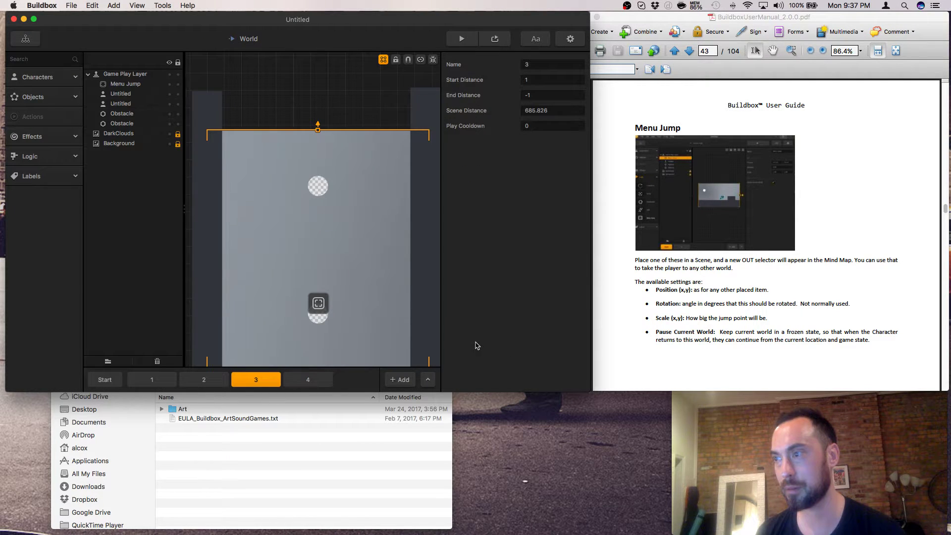
click(208, 385)
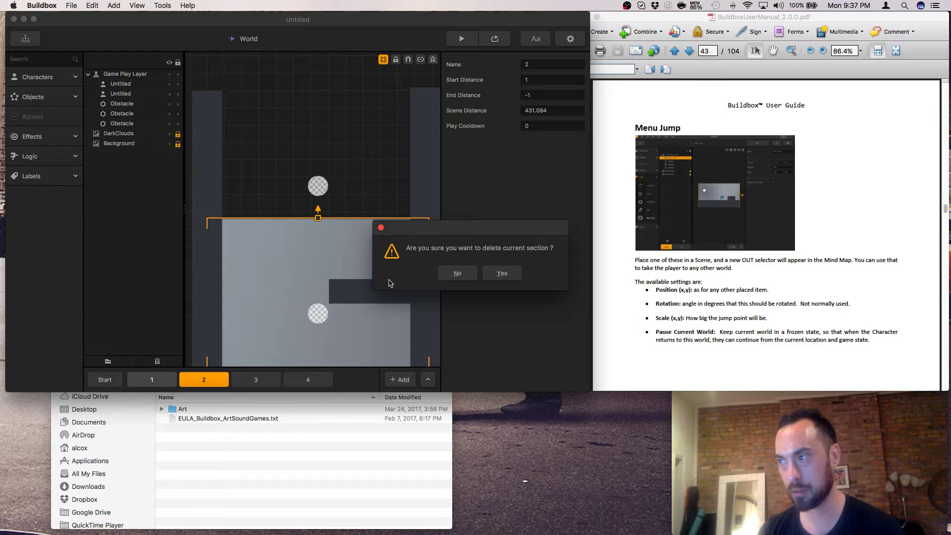
key(Return)
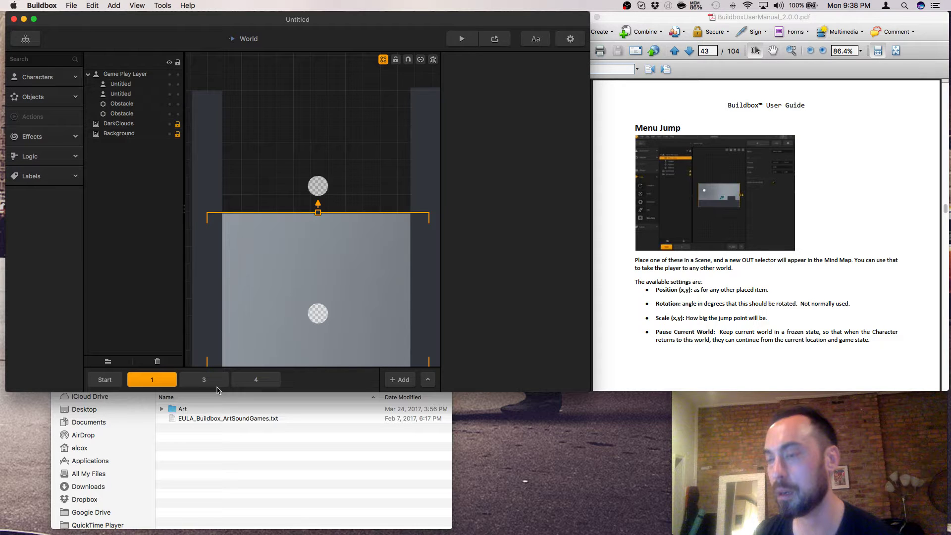
click(216, 387)
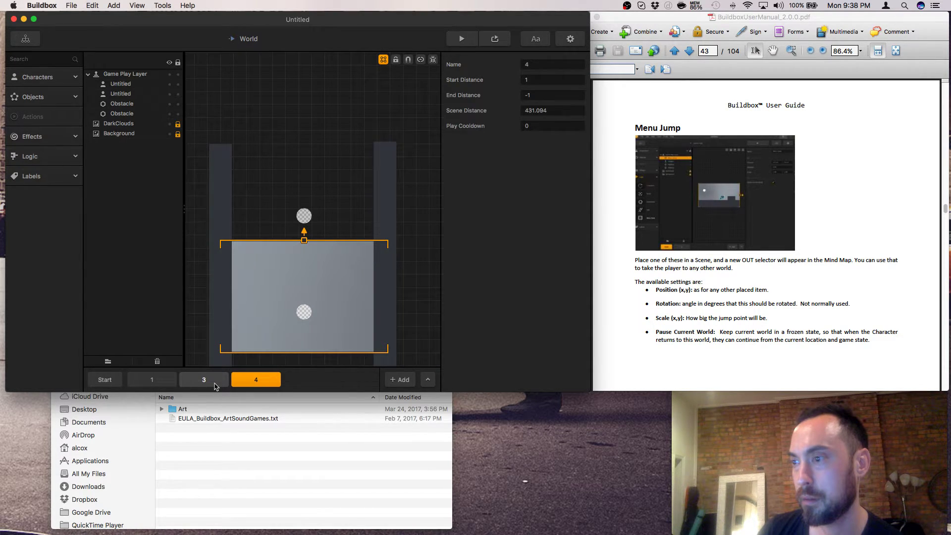
- Delete the Menu Jump from the copied World's scene 3 and place one in scene 4 at about (332, 358)
click(215, 383)
click(305, 304)
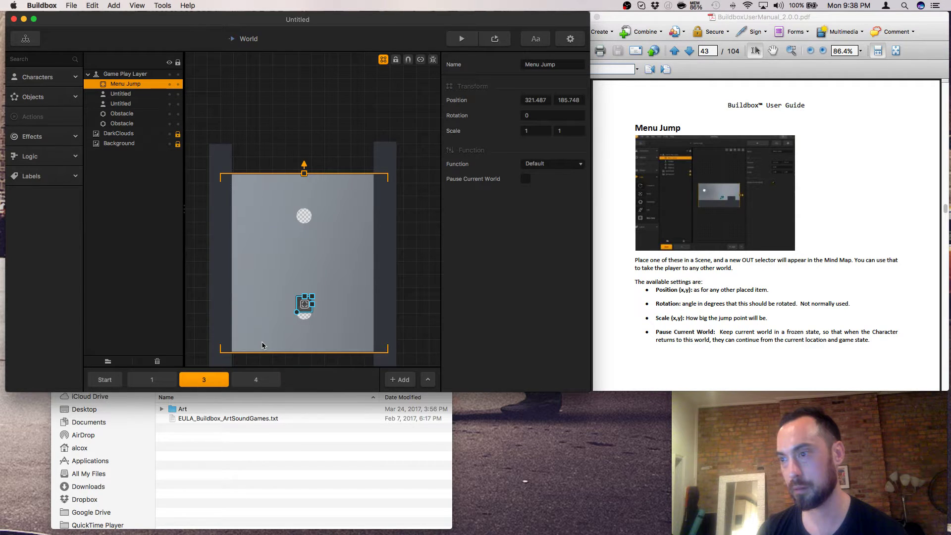
key(BackSpace)
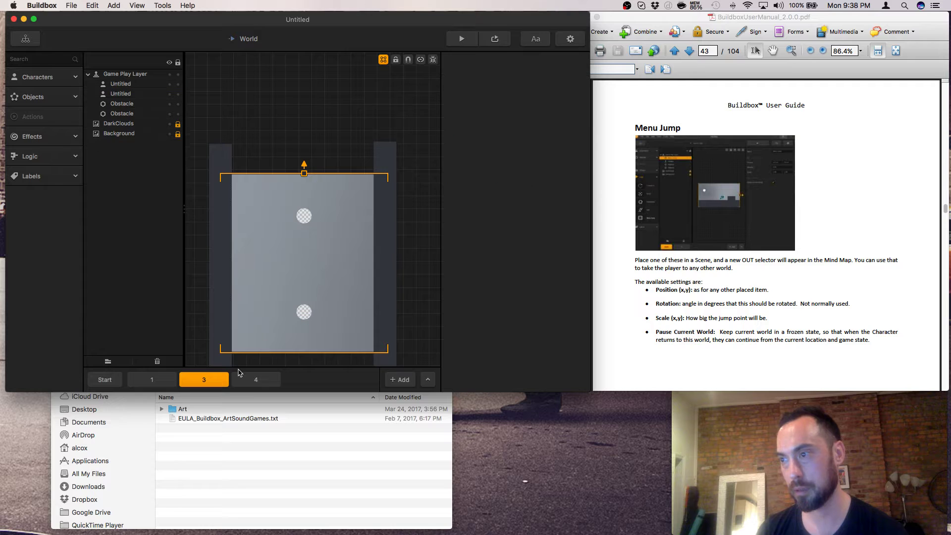
click(253, 379)
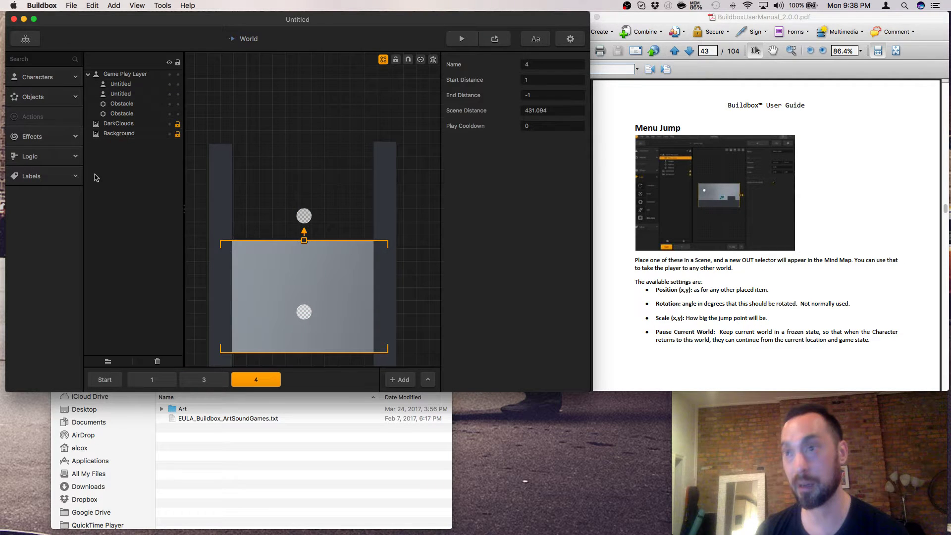
click(59, 157)
drag(26, 282, 307, 270)
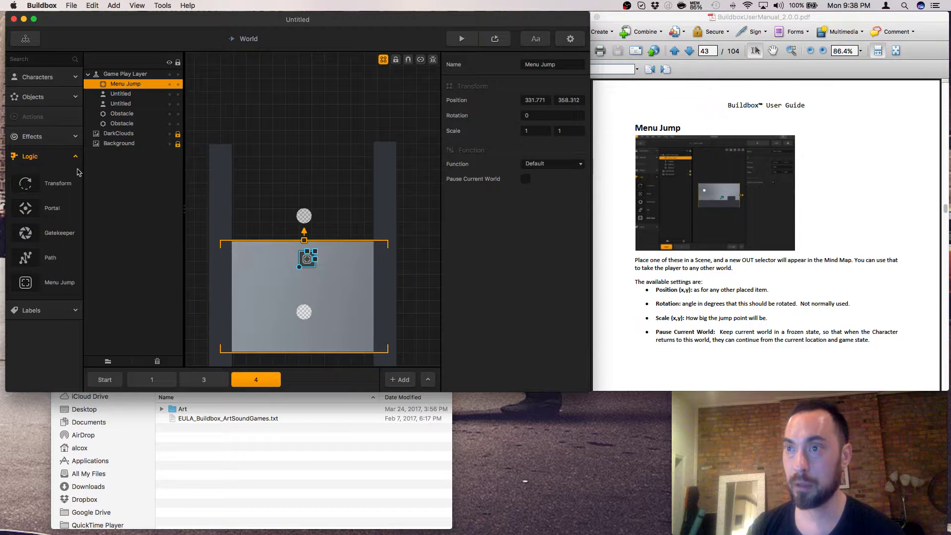
- Switch to Finder and open the Apple folder under Art, Illustrated Art Pack, Objects to find the a1.png image sequence
click(62, 130)
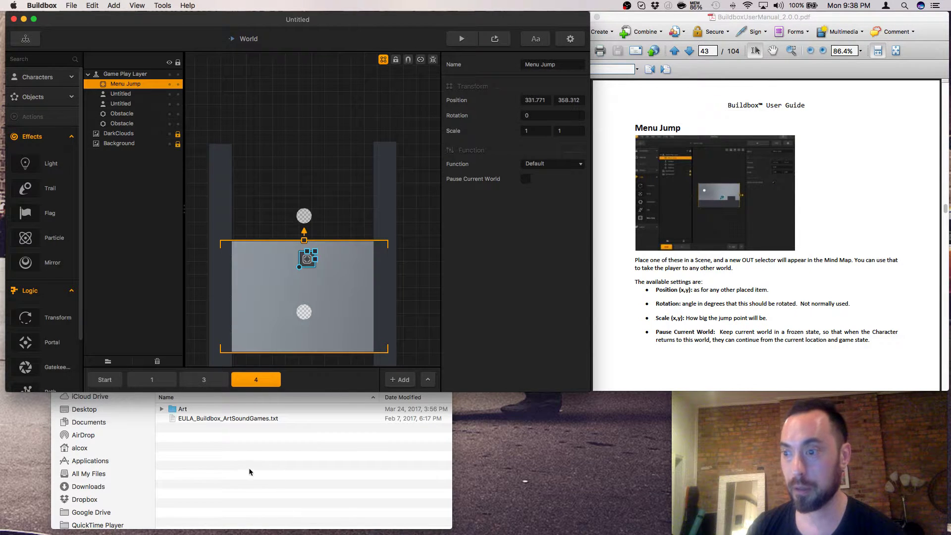
click(225, 459)
click(105, 381)
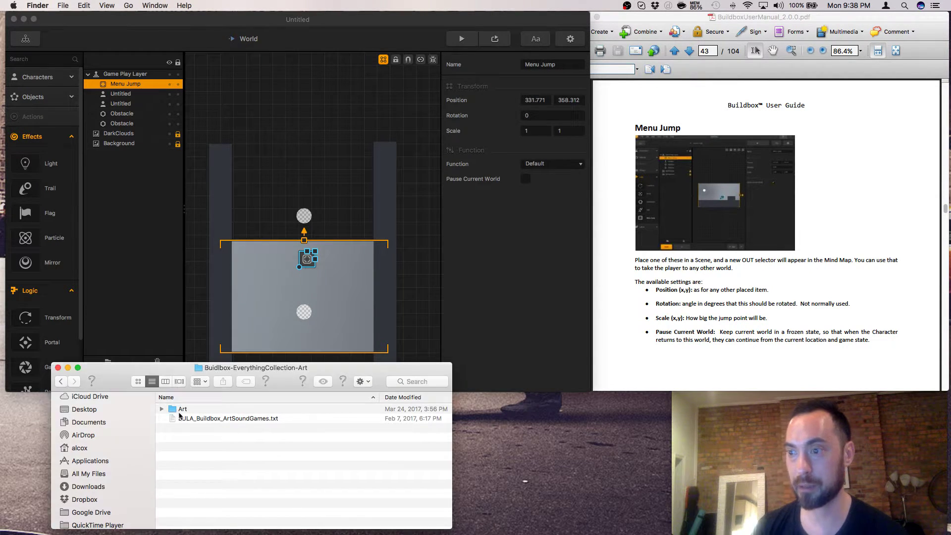
click(162, 409)
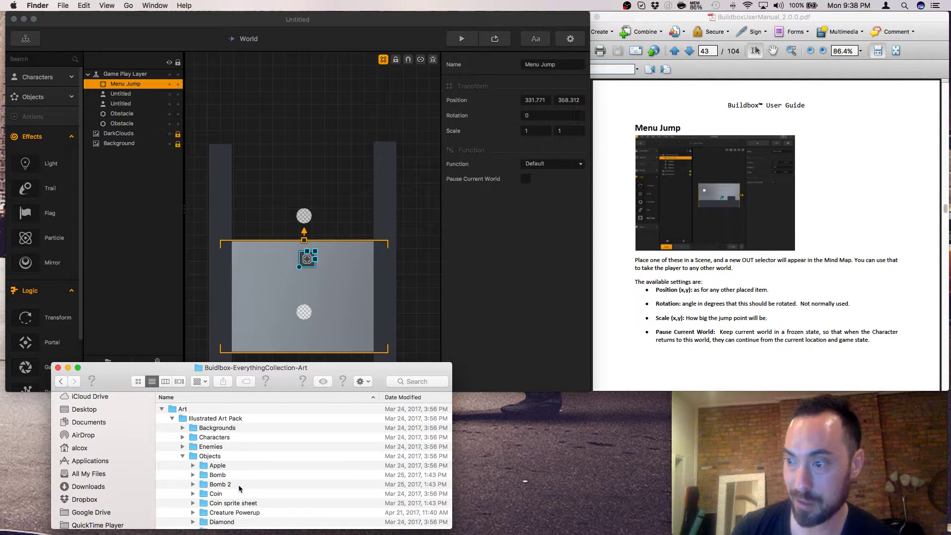
click(193, 466)
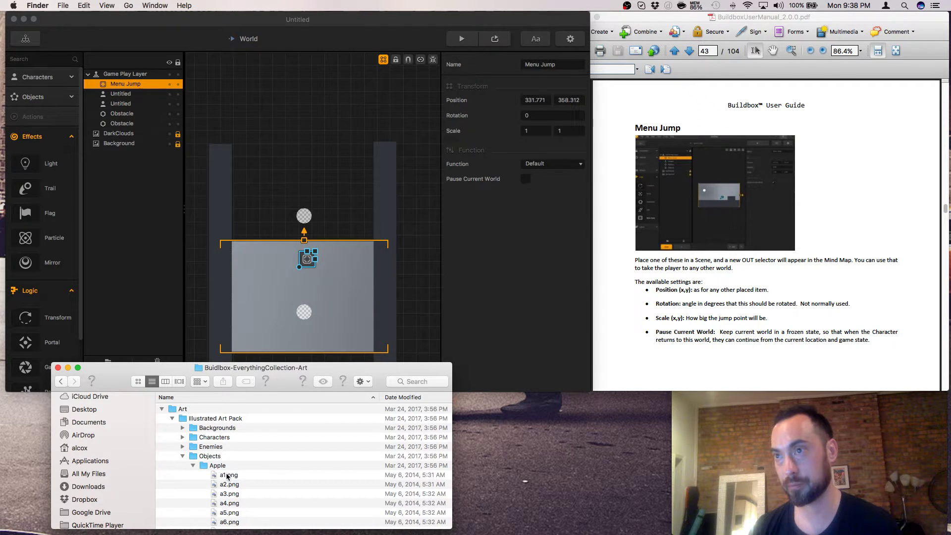
click(227, 476)
scroll(227, 476, down, 3)
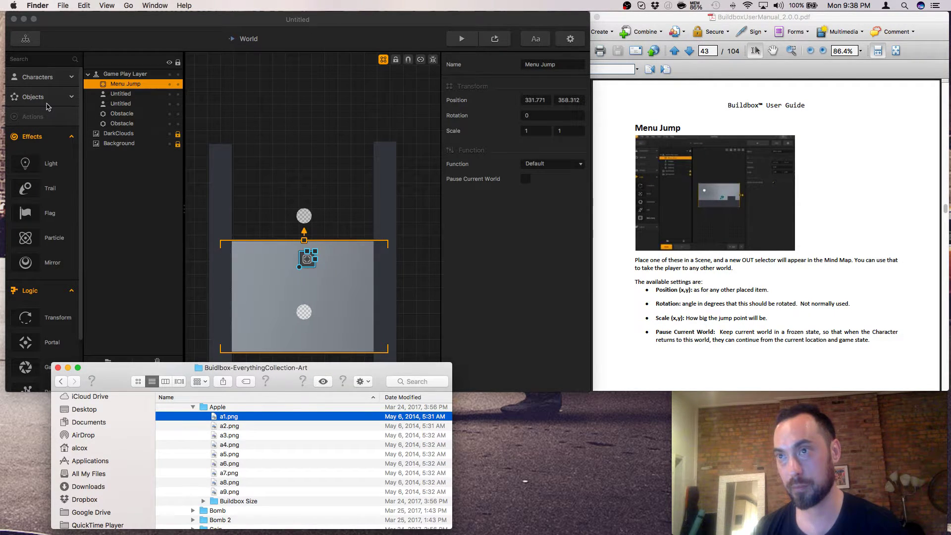
- Import a1.png through a9.png as a new object in scene 4 and assign the same images as its default animation
click(48, 105)
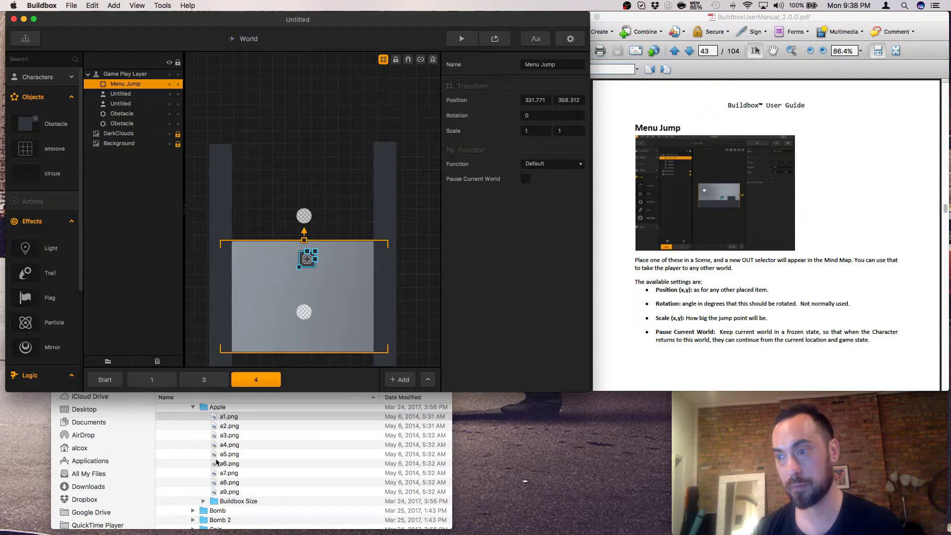
click(228, 417)
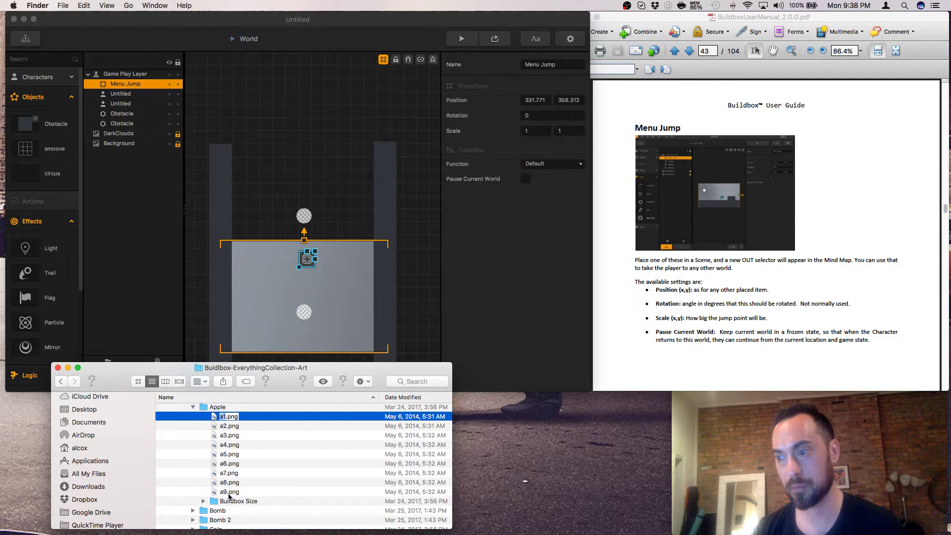
shift+click(229, 491)
drag(229, 492, 392, 195)
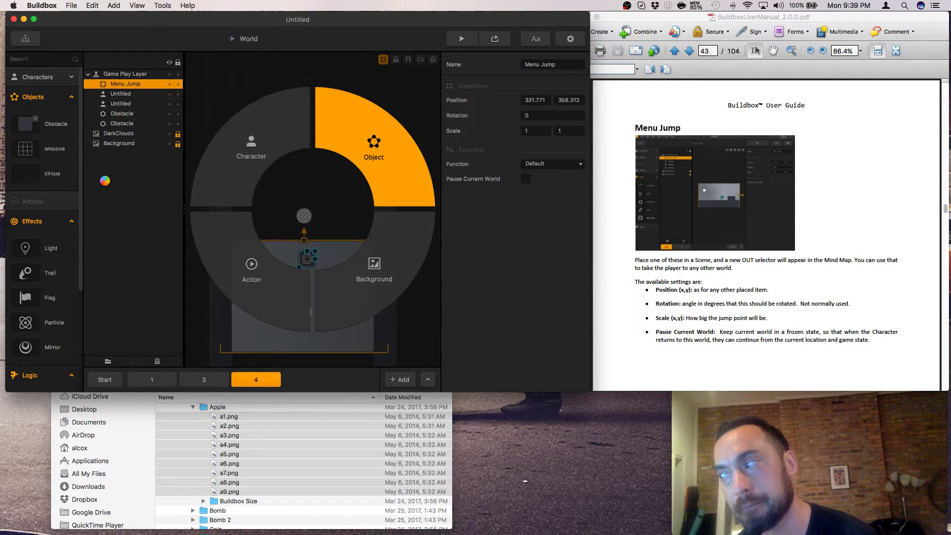
drag(105, 180, 376, 145)
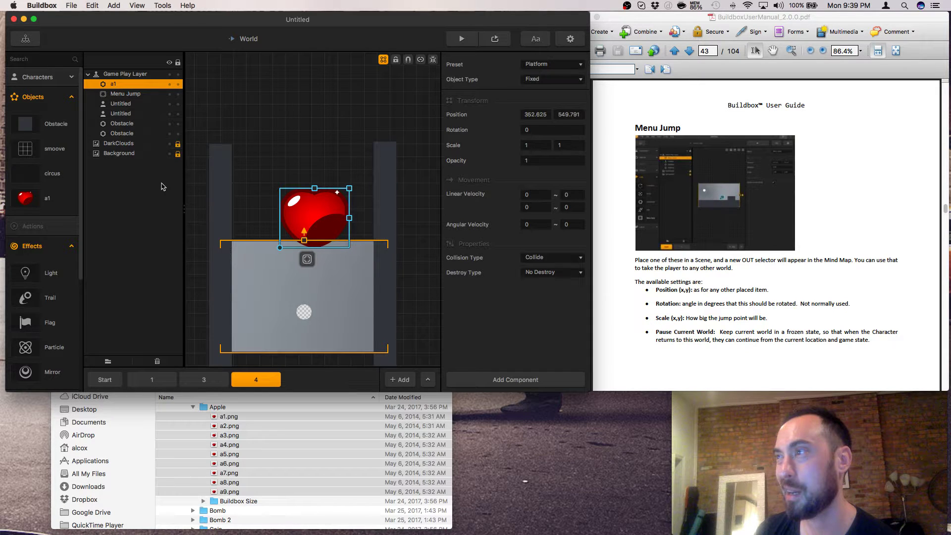
click(23, 203)
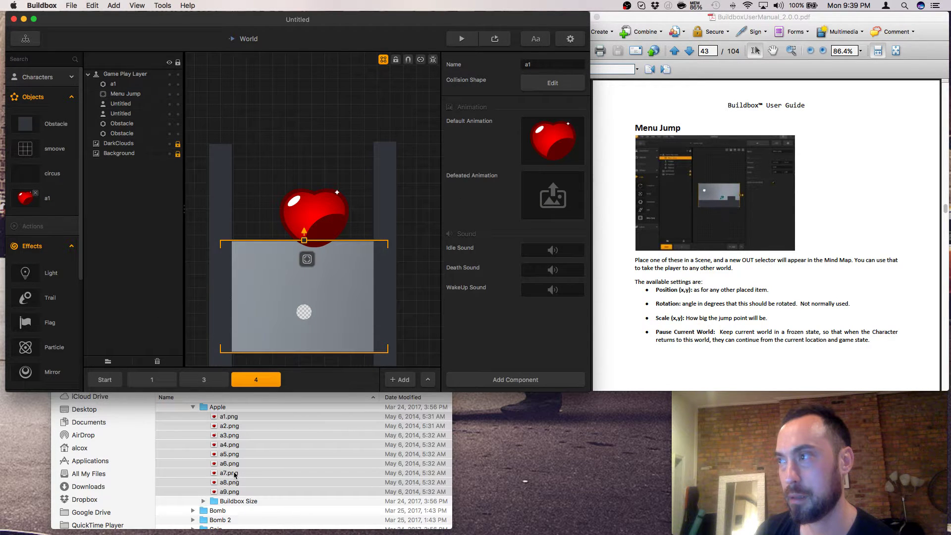
drag(235, 474, 558, 158)
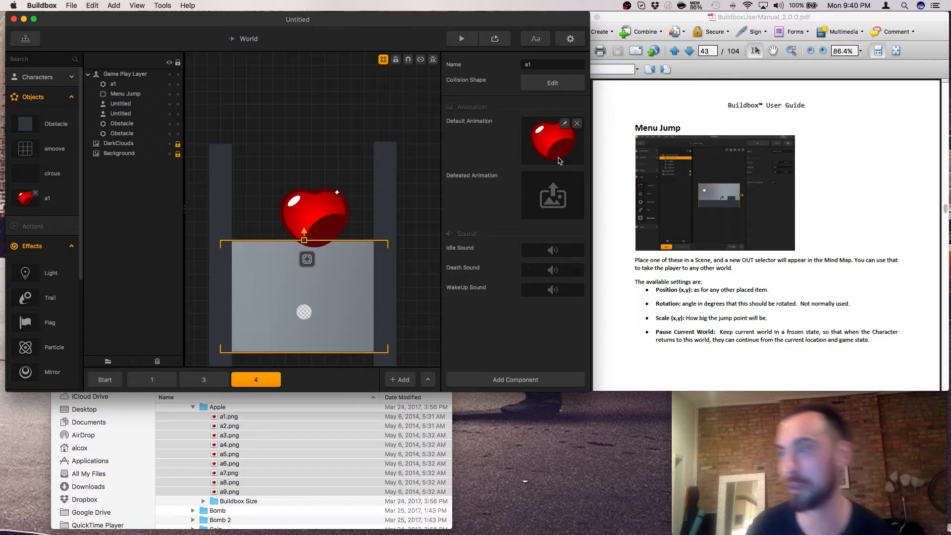
- Scale the apple object down to about 0.274 and place it over the Menu Jump at about (320, 368)
click(338, 199)
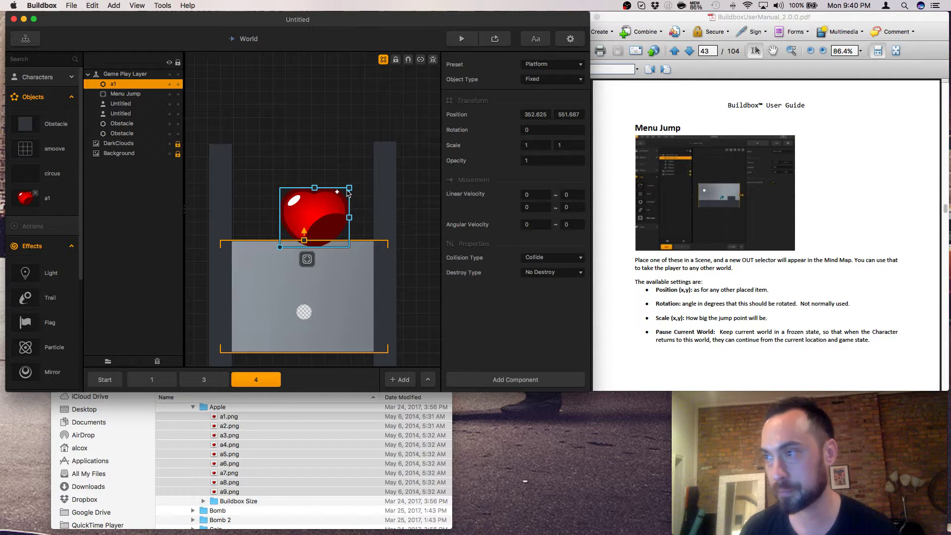
drag(349, 188, 330, 206)
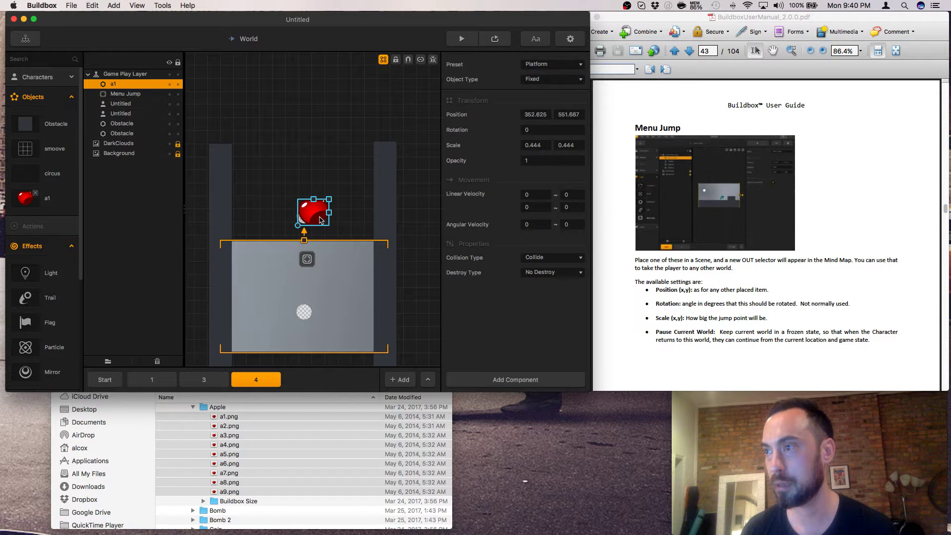
drag(321, 218, 313, 257)
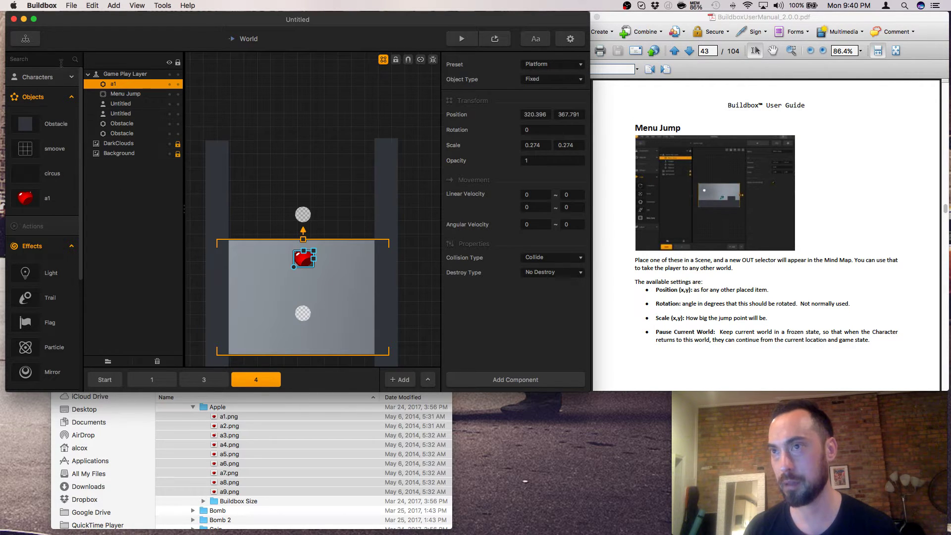
- Open the Game Mind Map and try to draw a link from the copied World's Menu Jump output
click(27, 39)
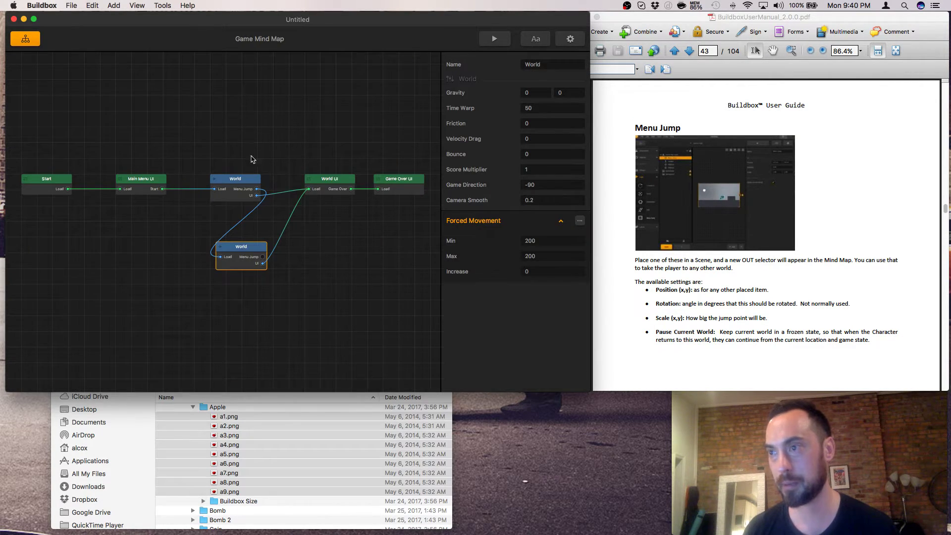
drag(262, 258, 273, 236)
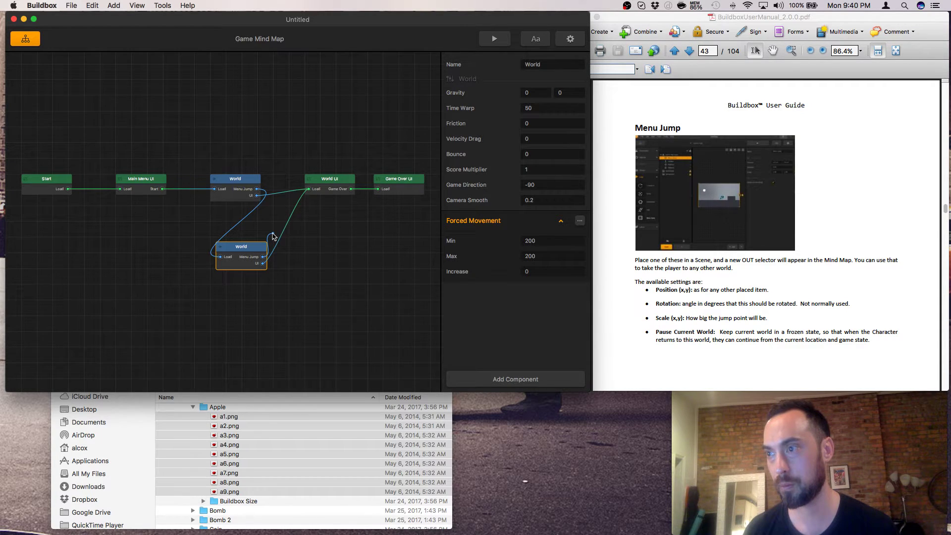
drag(273, 236, 272, 236)
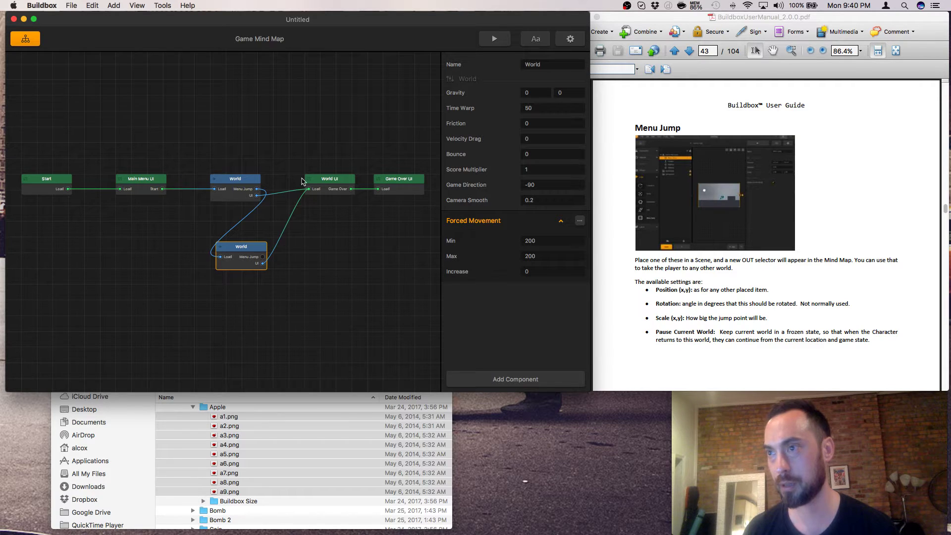
- Open scene 3 of the original World and move its Menu Jump up to about (320, 536)
click(251, 181)
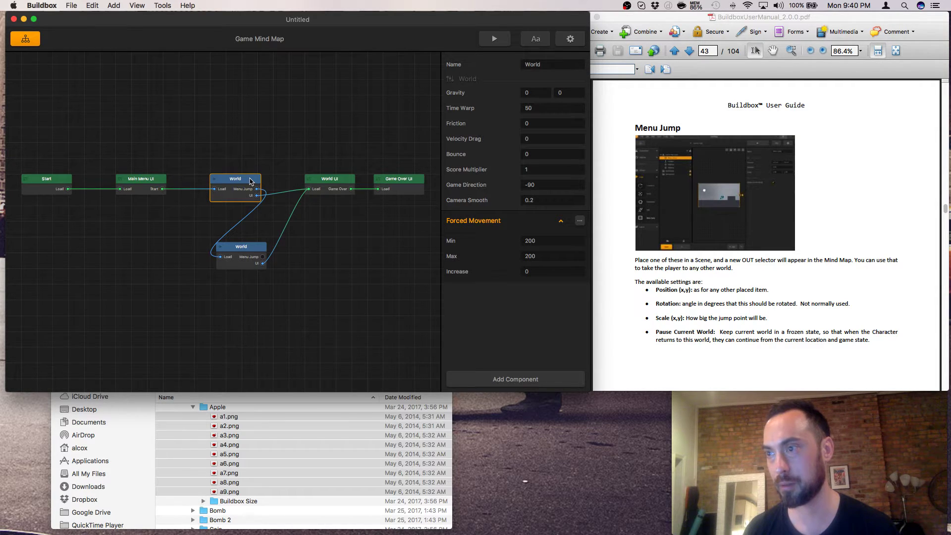
double_click(248, 181)
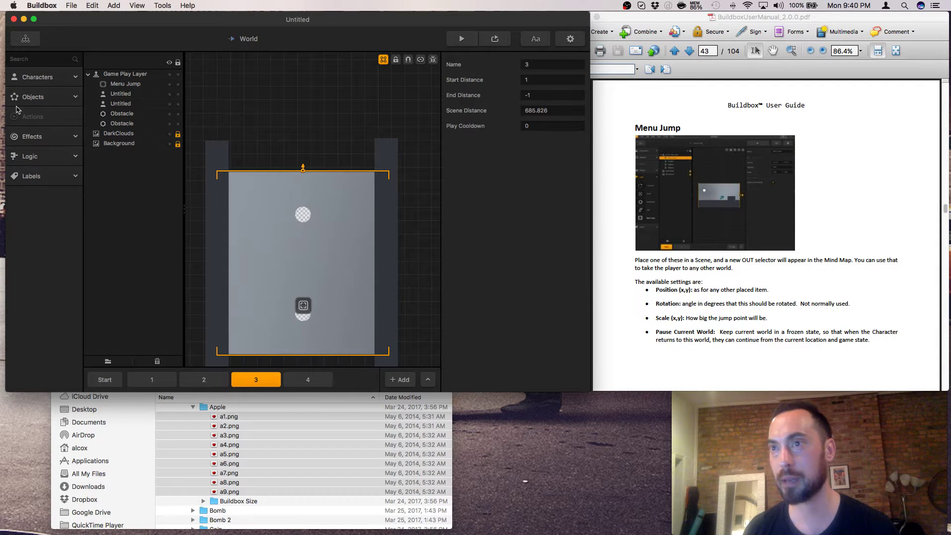
click(37, 77)
click(25, 104)
click(33, 132)
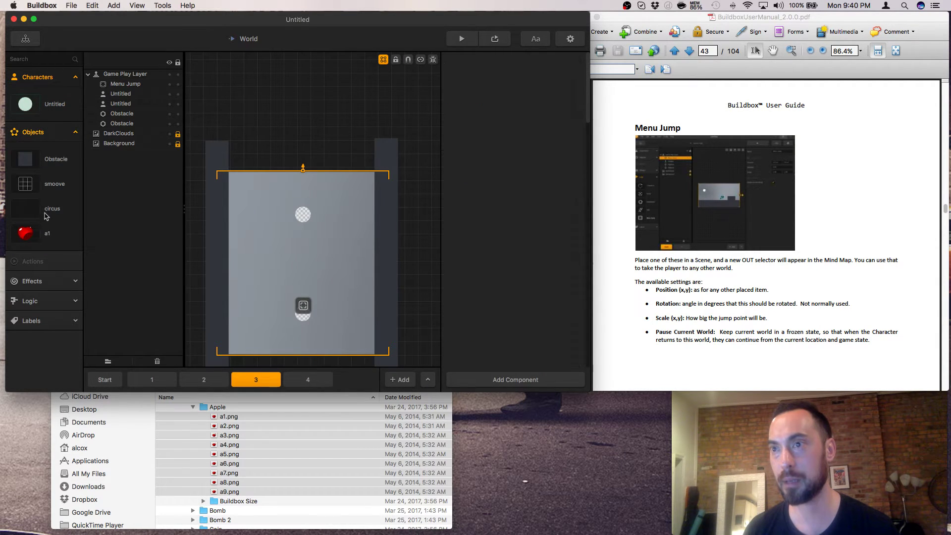
drag(25, 233, 341, 201)
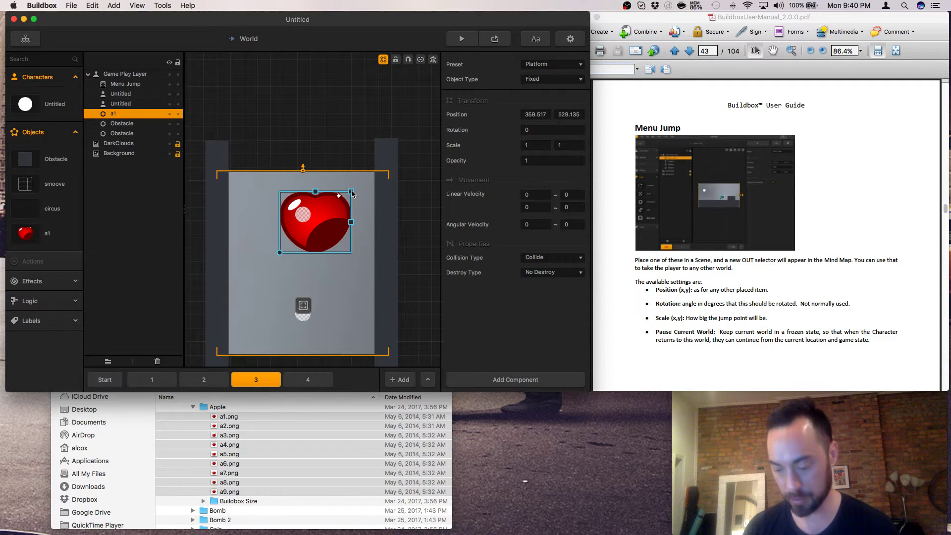
key(BackSpace)
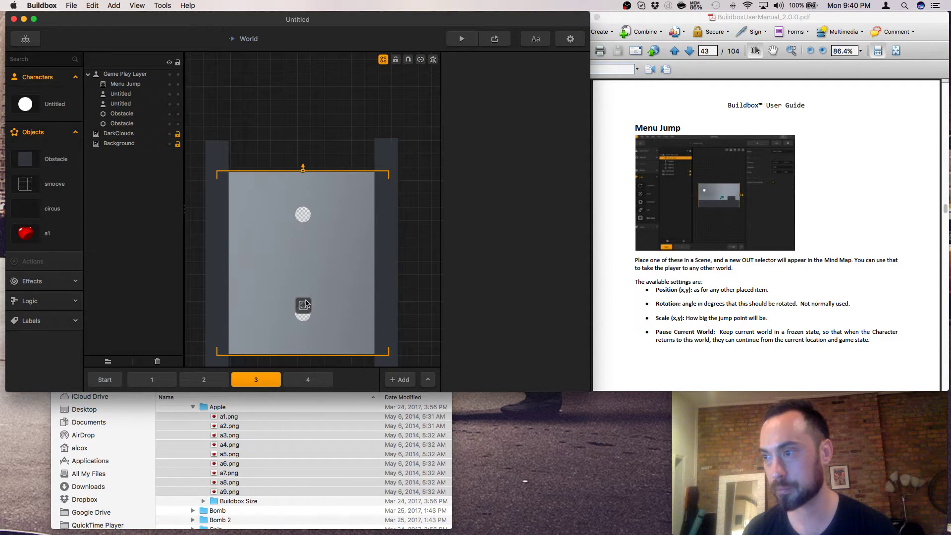
drag(305, 303, 304, 226)
drag(305, 212, 306, 212)
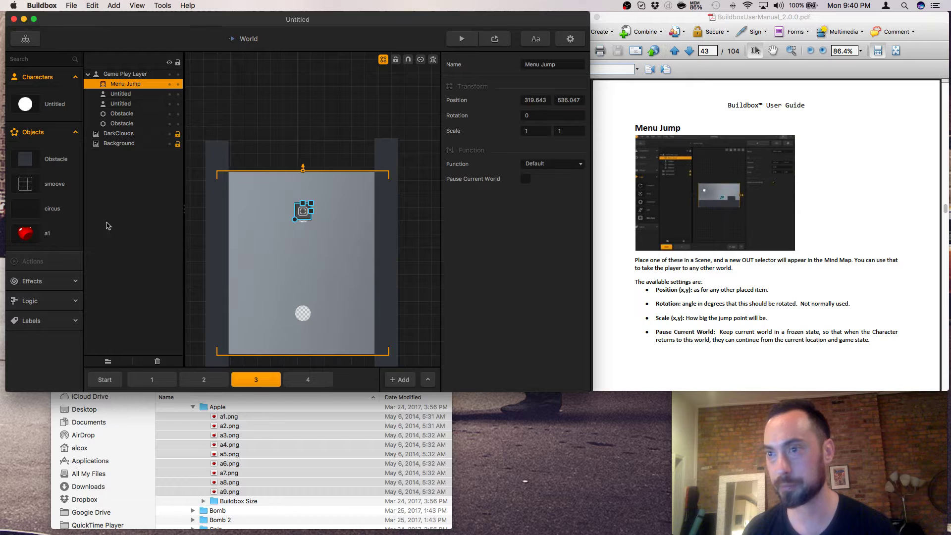
- Place the a1 apple over the Menu Jump in scene 3, scaled to about 0.314 at about (321, 542)
drag(25, 233, 305, 226)
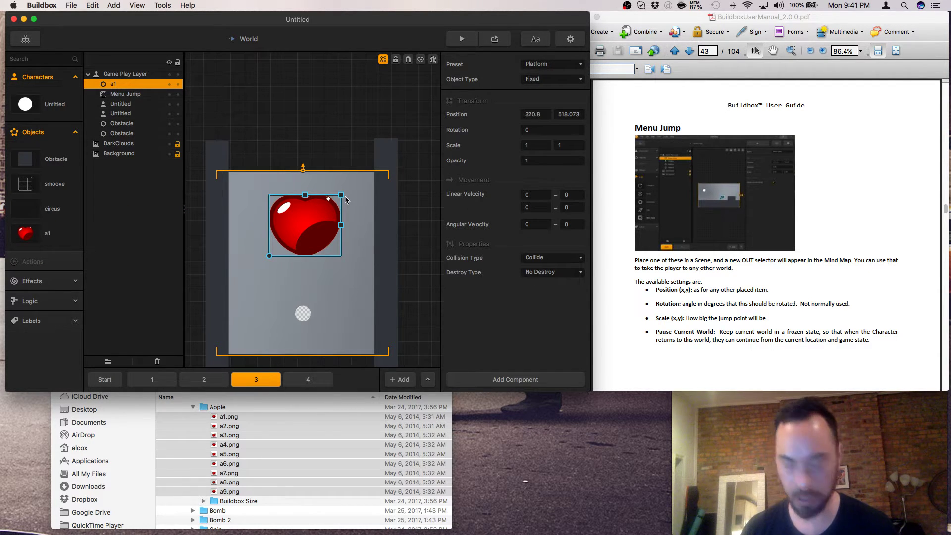
drag(341, 196, 303, 220)
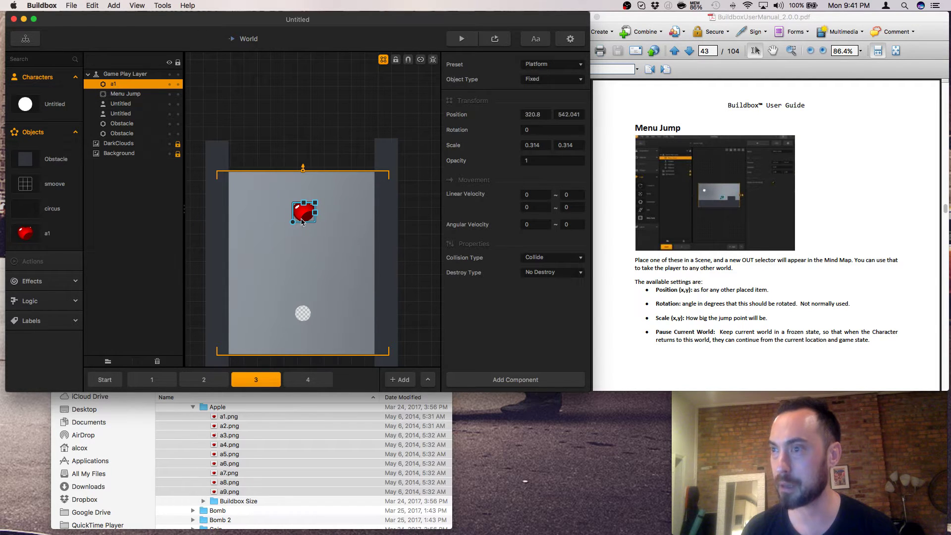
click(32, 235)
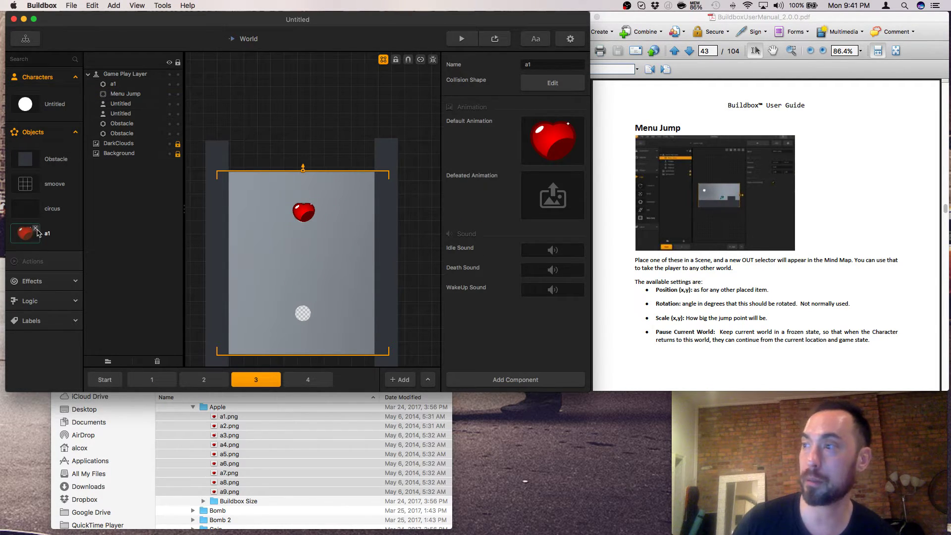
- Show the Start scene and preview the game to test the apple and Menu Jump, then return to the editor
click(112, 380)
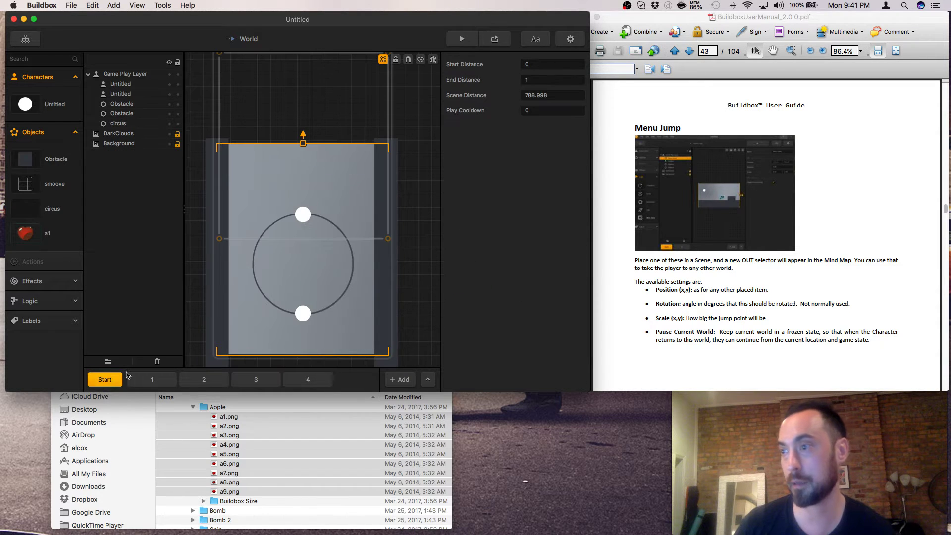
click(489, 44)
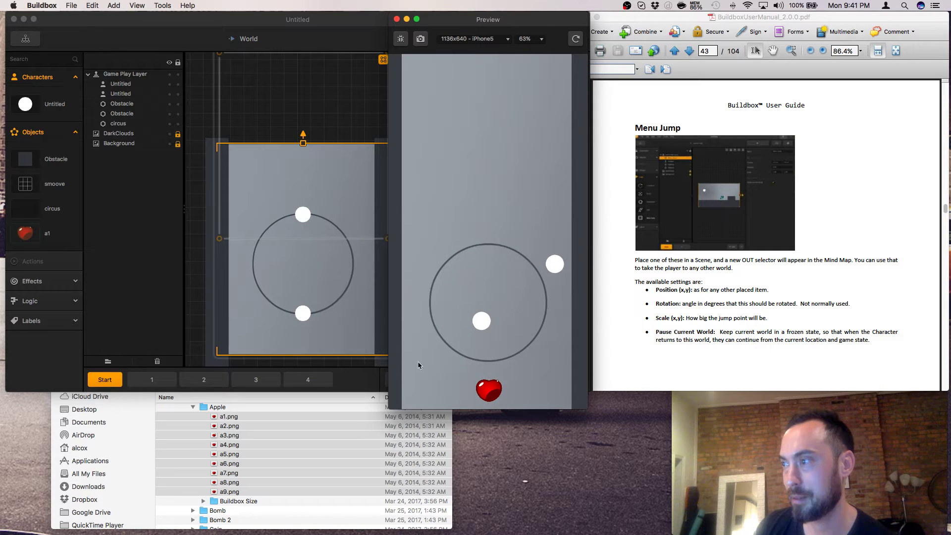
click(338, 291)
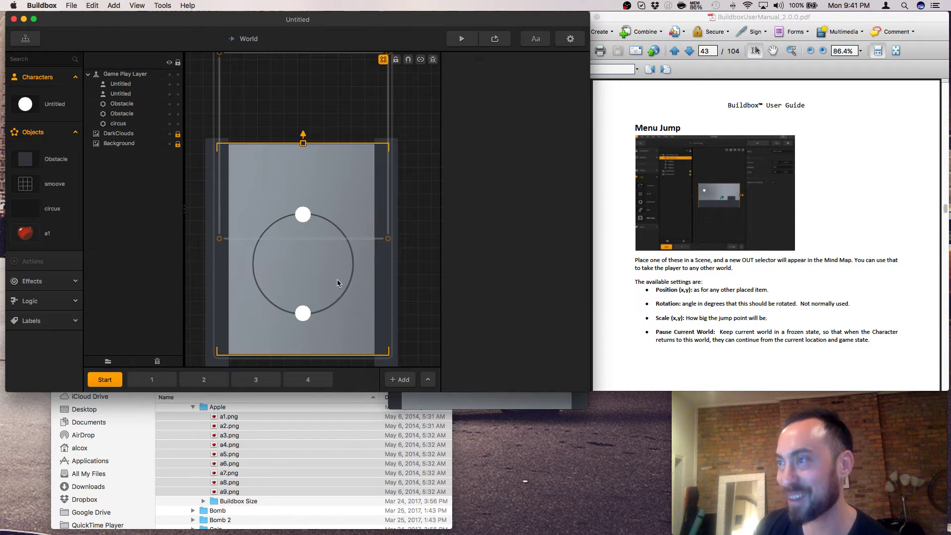
- Change the preset of the a1 apple in the original World's scene 3 to Decoration
click(303, 379)
click(272, 378)
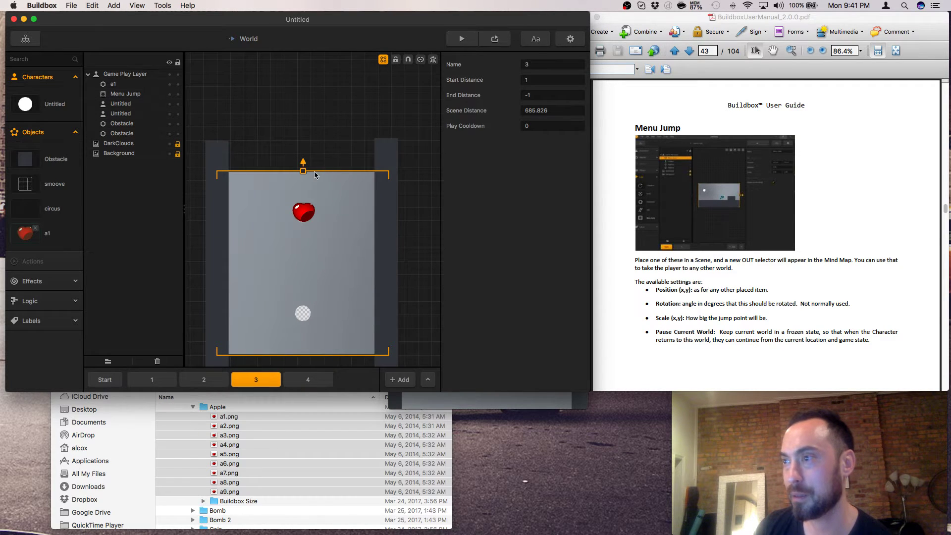
click(308, 214)
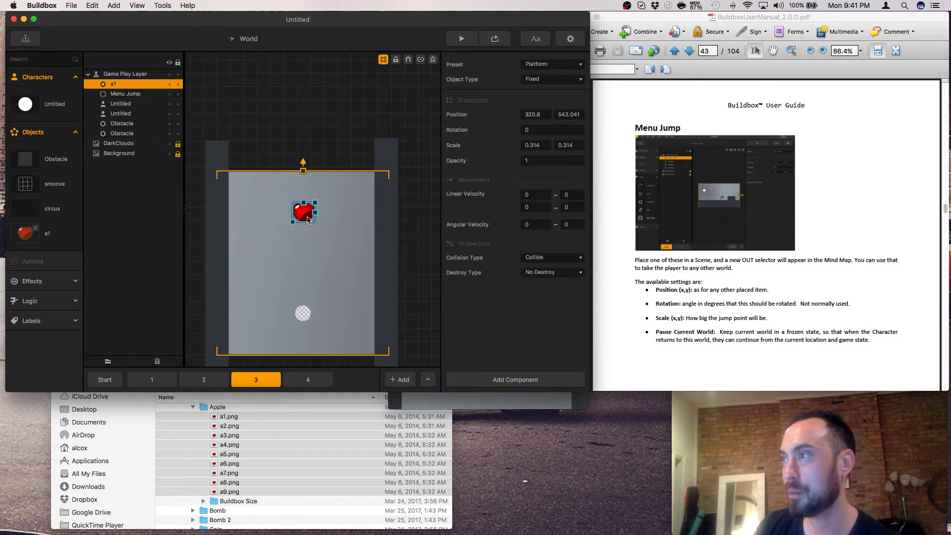
click(533, 80)
click(551, 92)
click(548, 65)
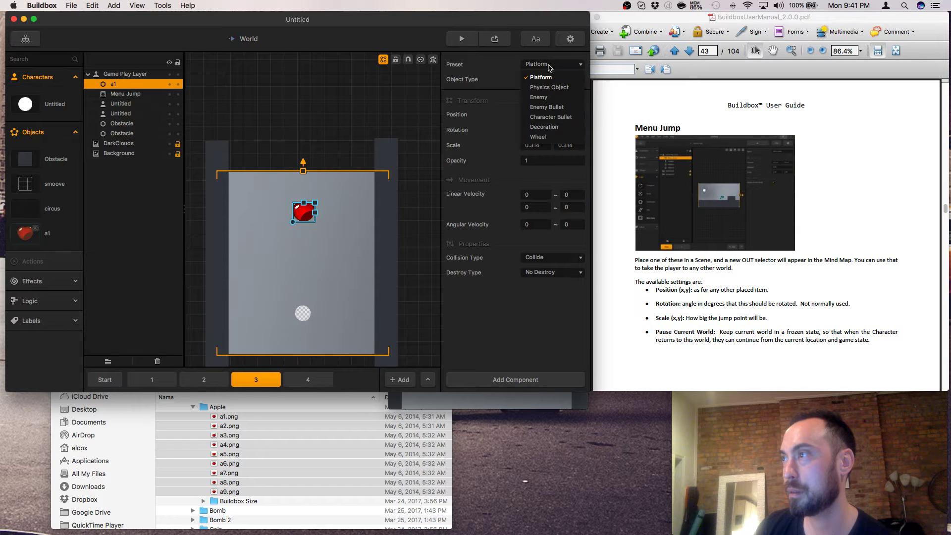
click(545, 127)
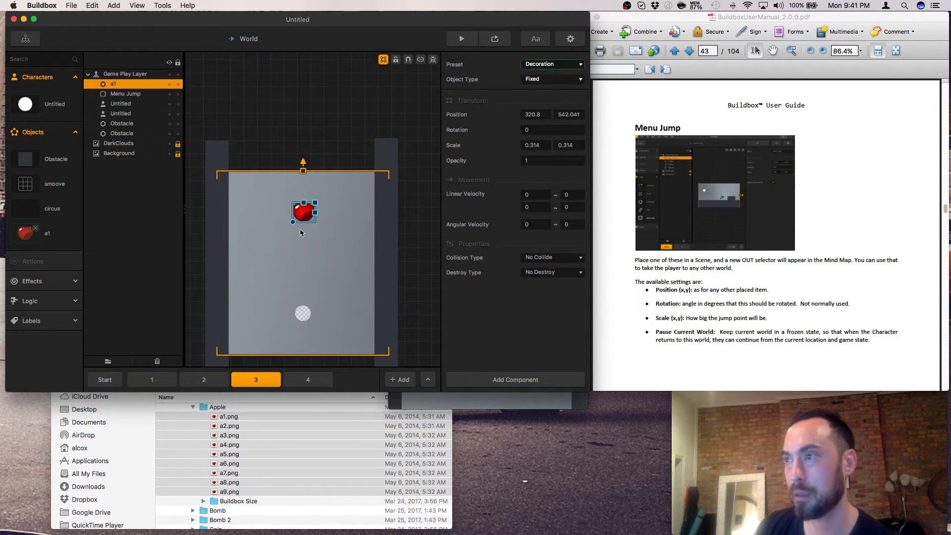
click(321, 212)
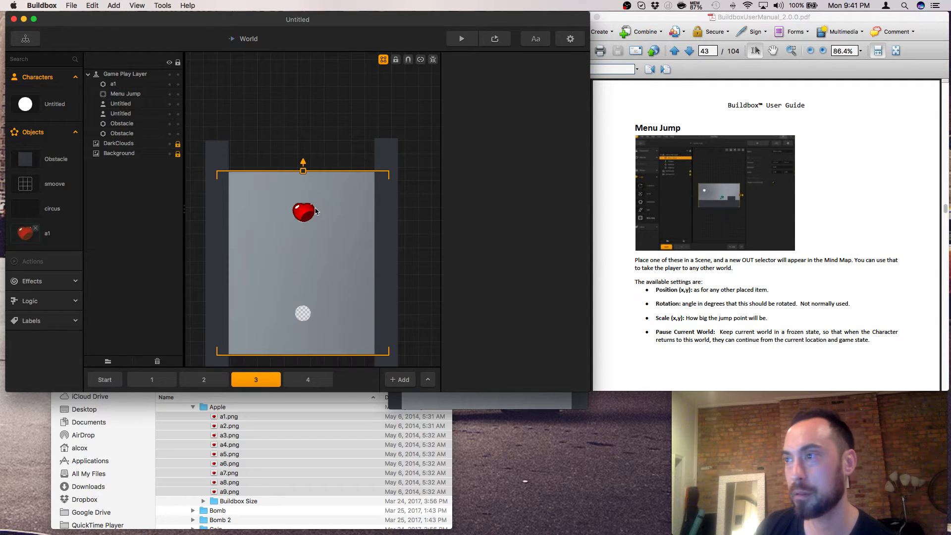
- Move the apple aside to check the Menu Jump beneath it, and put it back at about (317, 540)
drag(311, 202, 310, 216)
click(304, 209)
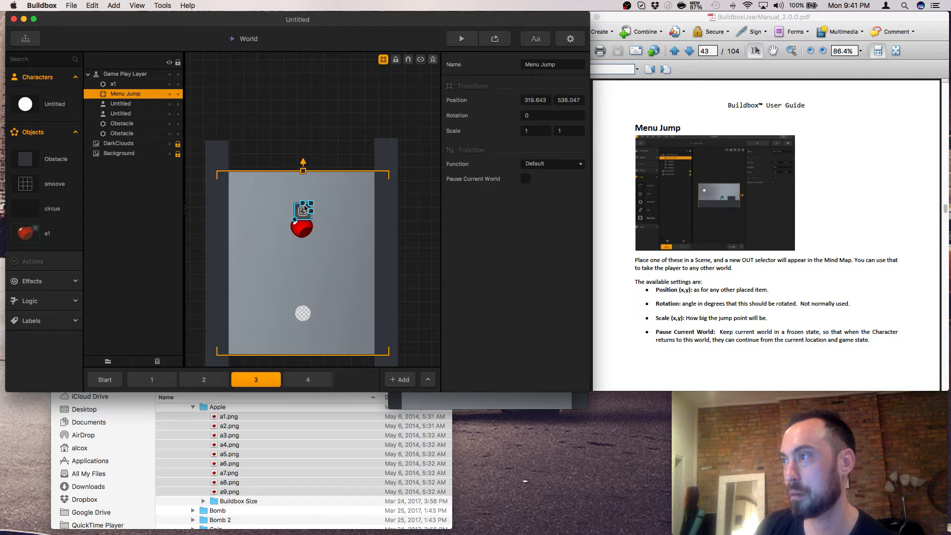
drag(303, 226, 304, 215)
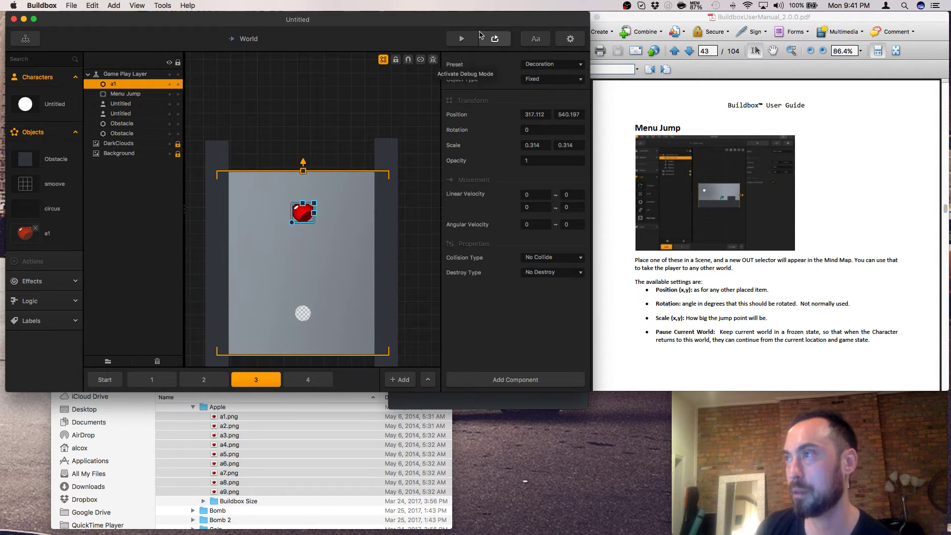
- Preview the game again, restarting after game over, to test whether the characters jump worlds at the apple
click(461, 39)
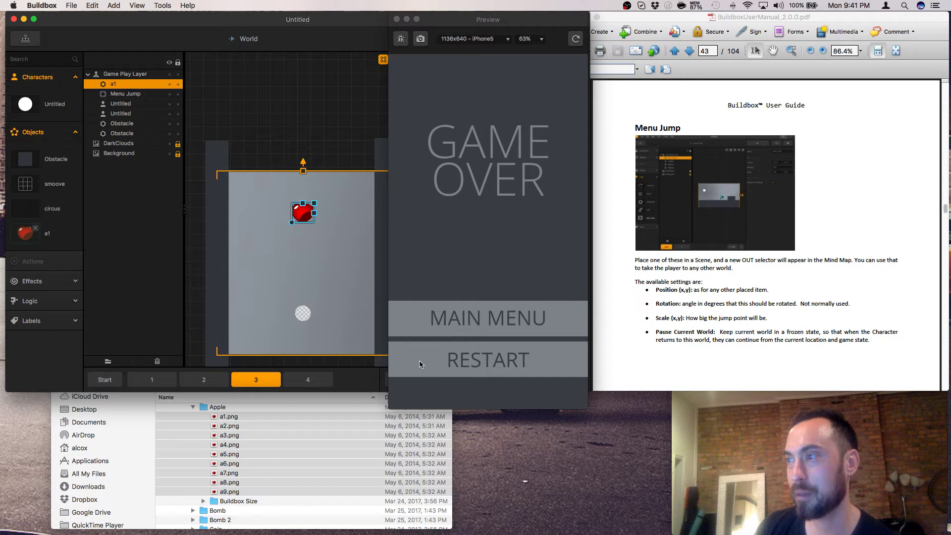
click(450, 364)
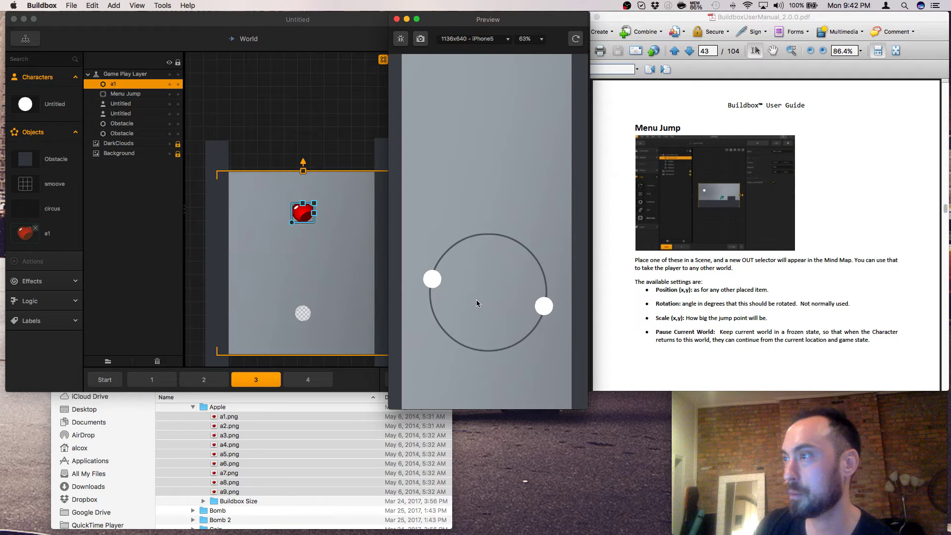
click(477, 299)
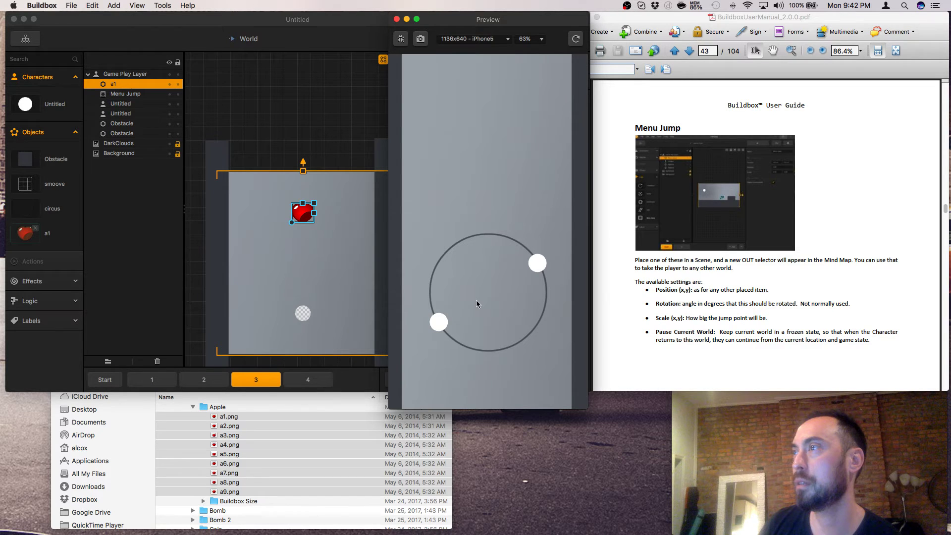
click(376, 367)
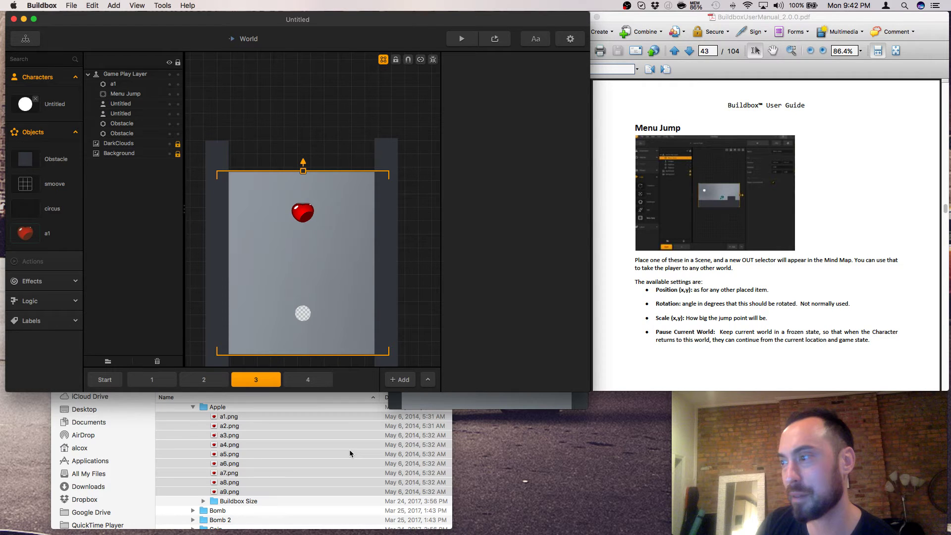
click(446, 401)
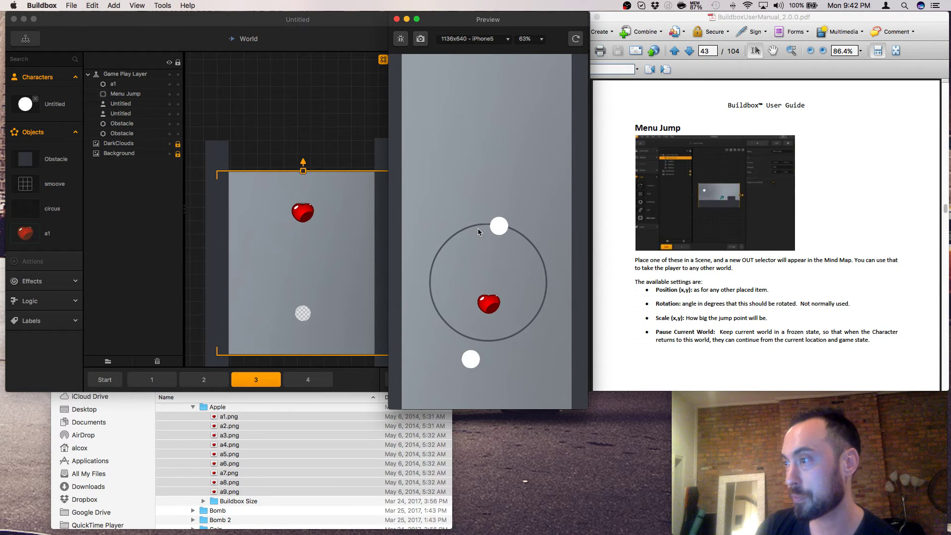
click(317, 266)
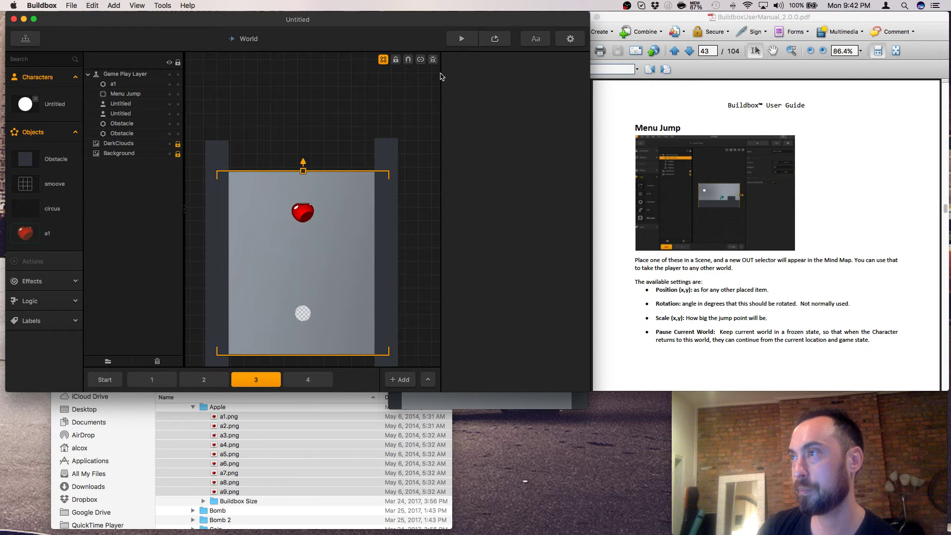
- Activate debug mode to display the collision shapes in scene 3, and select the lower character
click(422, 60)
click(422, 61)
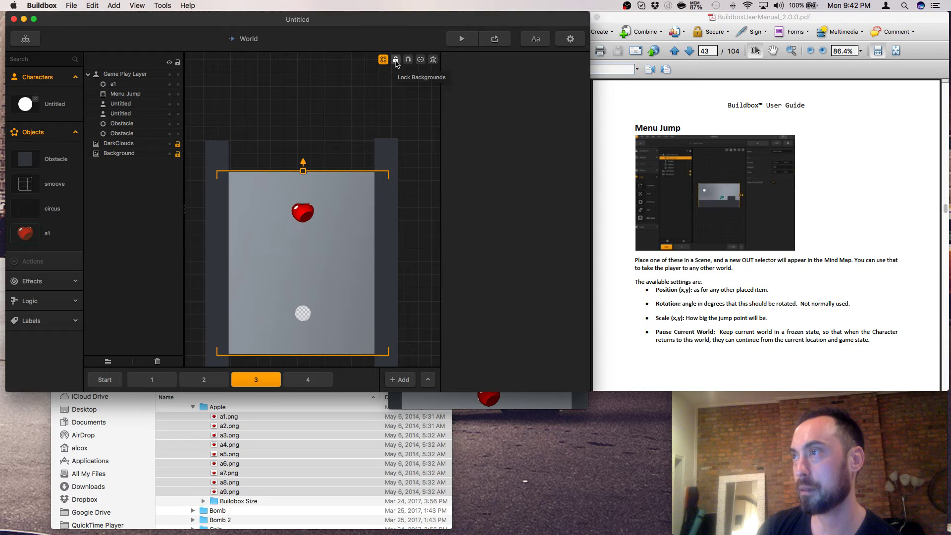
click(433, 60)
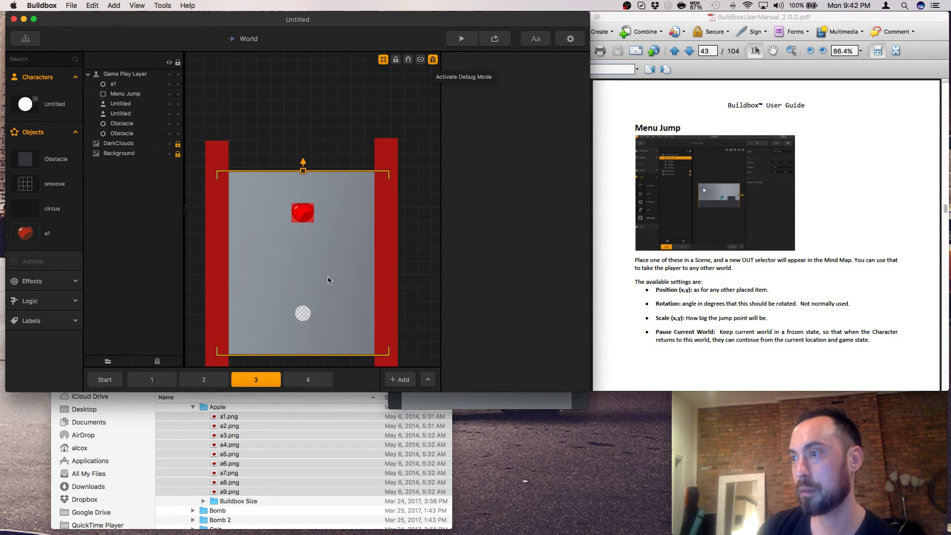
click(307, 313)
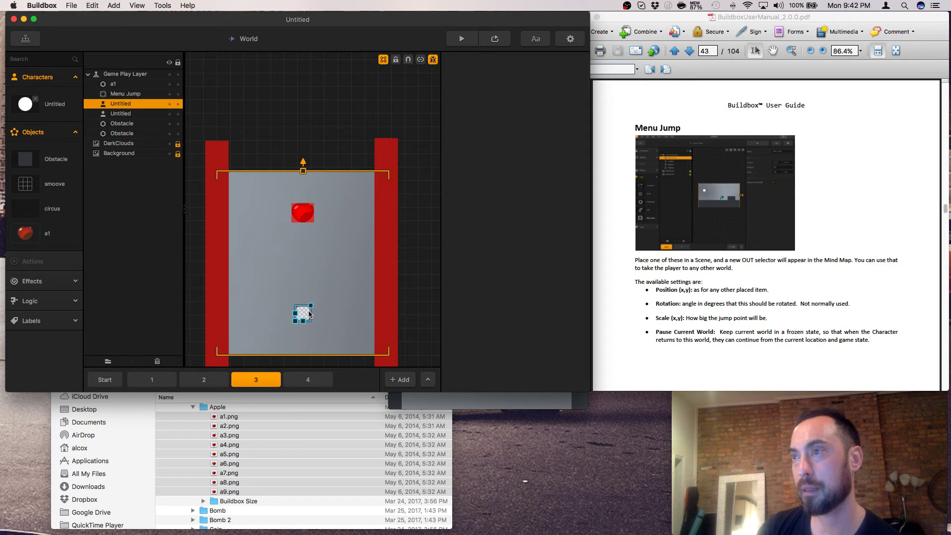